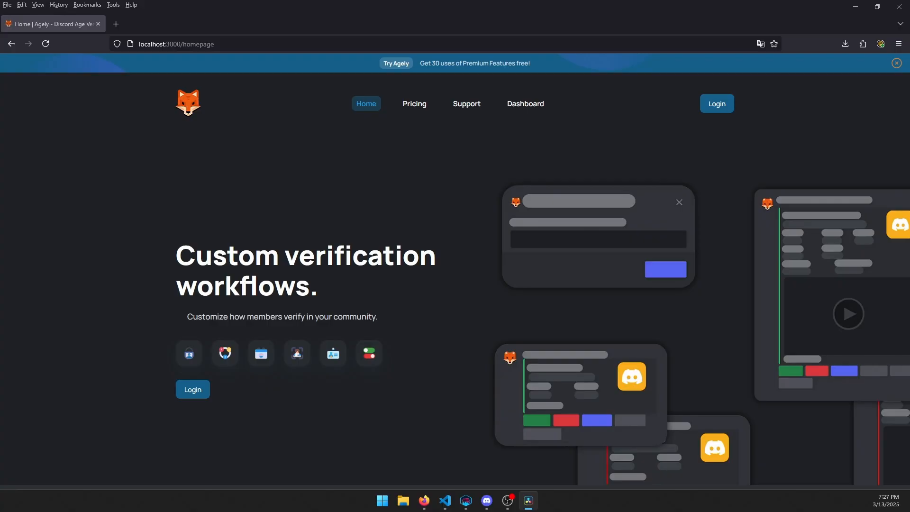
Switch to Discord and review the permissions granted to the Agely role in the Demo Server's role settings
key(alt+Tab)
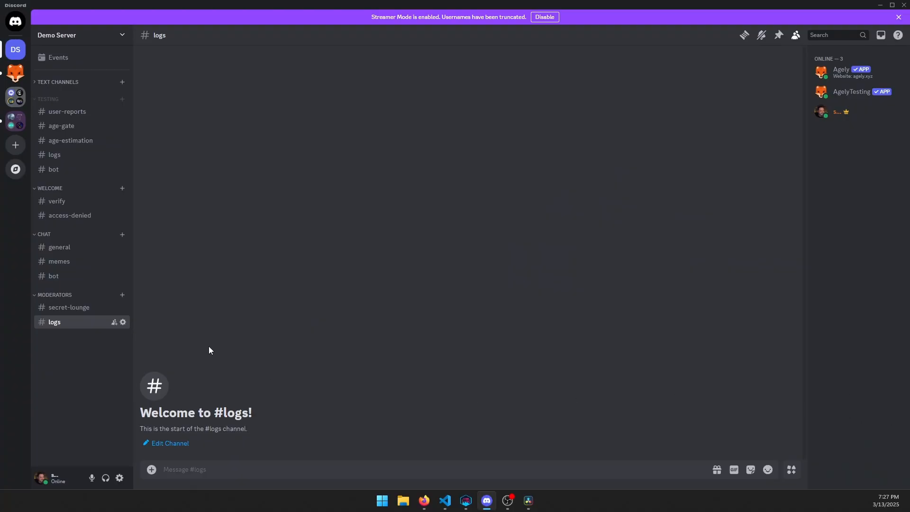
click(118, 36)
click(81, 91)
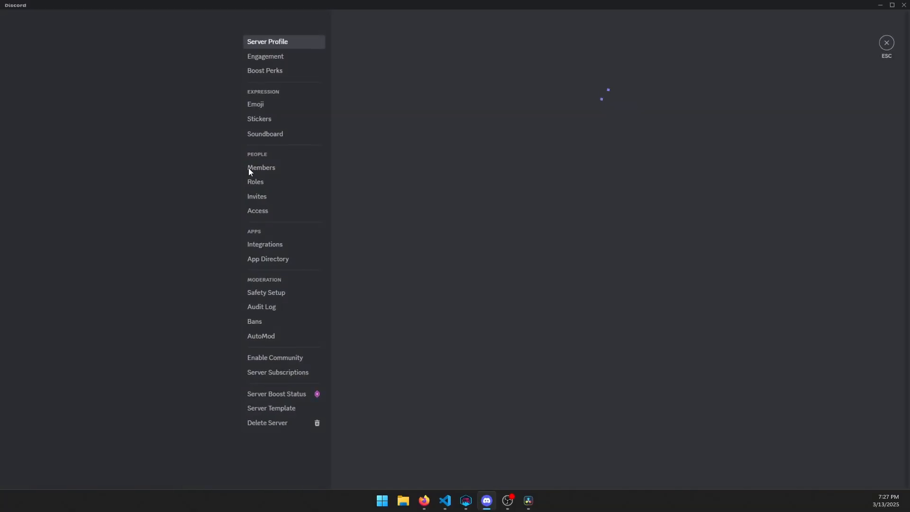
click(258, 181)
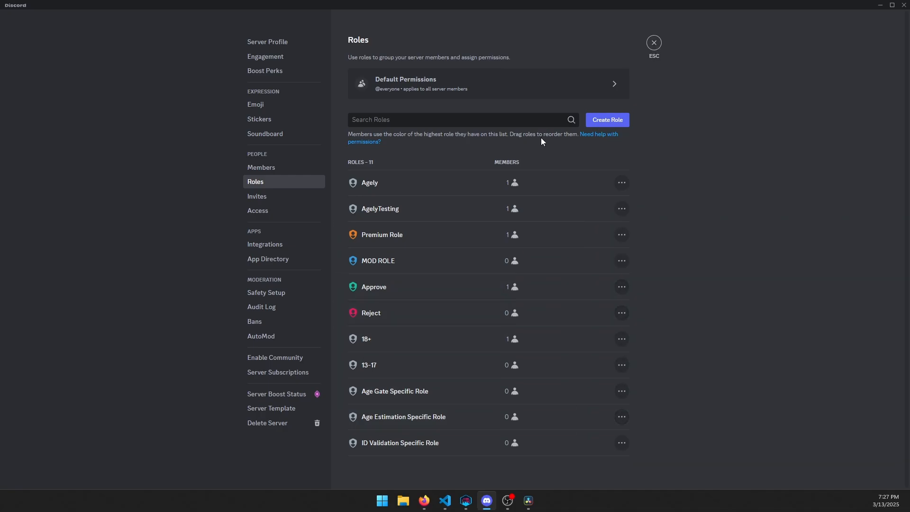
click(549, 182)
click(507, 102)
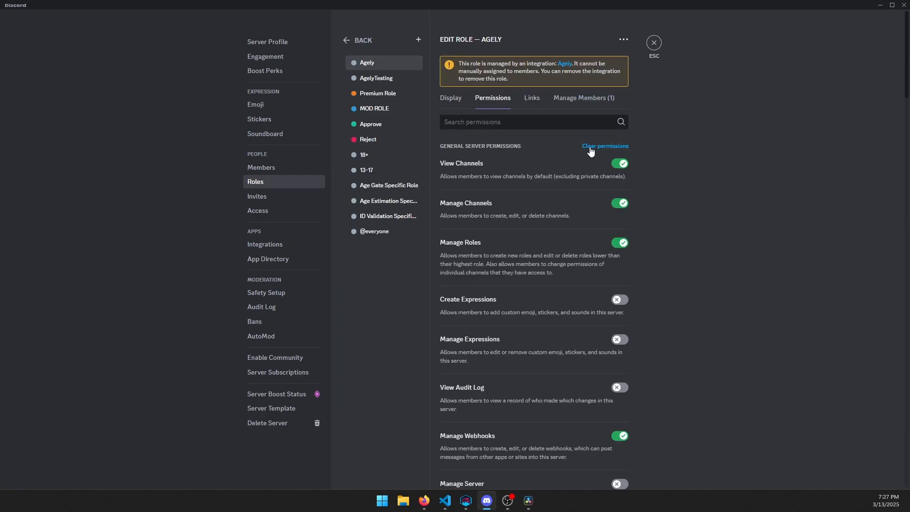
scroll(629, 357, down, 1)
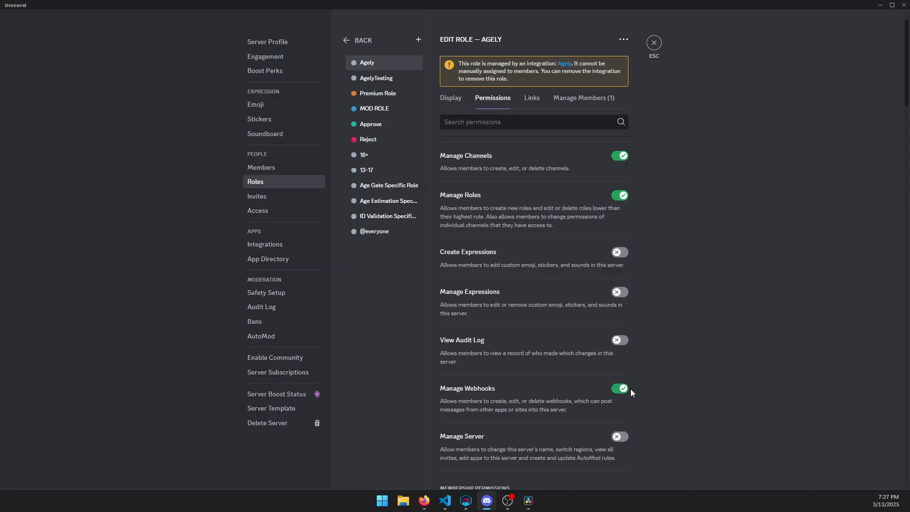
scroll(631, 388, down, 12)
scroll(631, 333, down, 4)
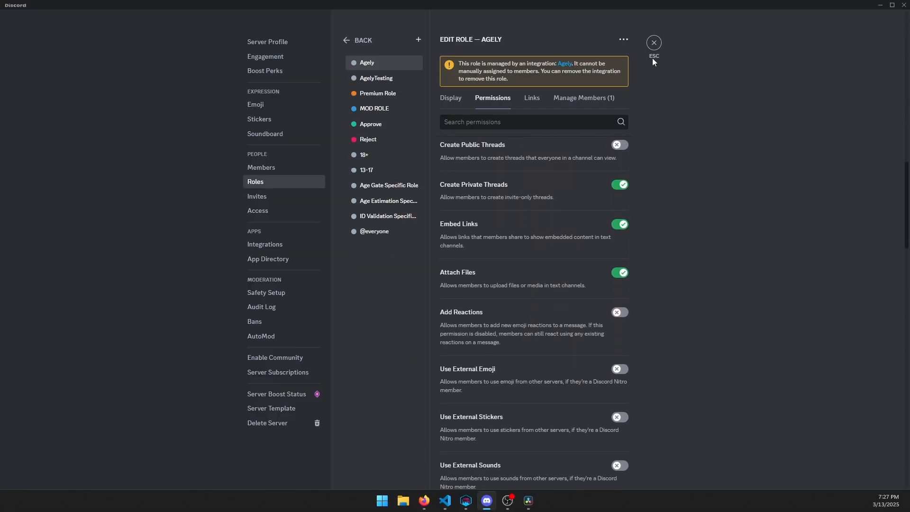
Return to the Agely website in the browser, sign in with Discord, and open bot management for Demo Server
key(alt+Tab)
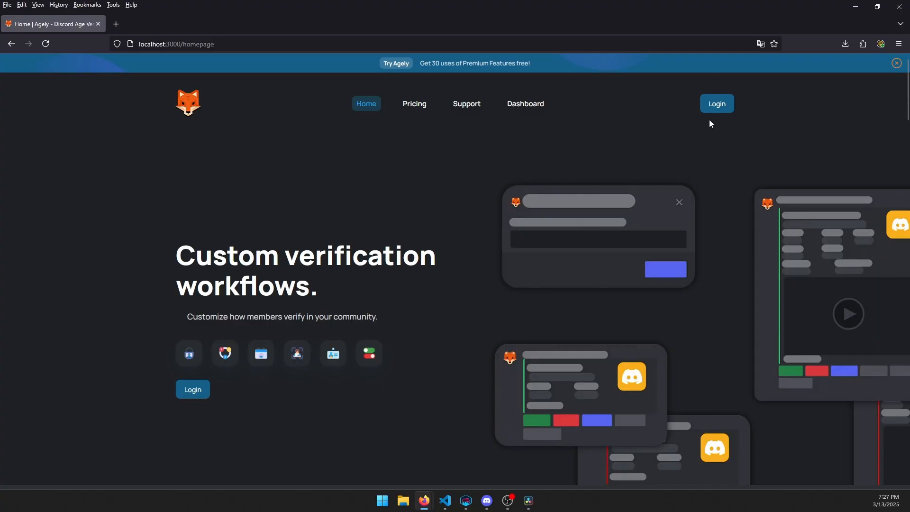
click(719, 112)
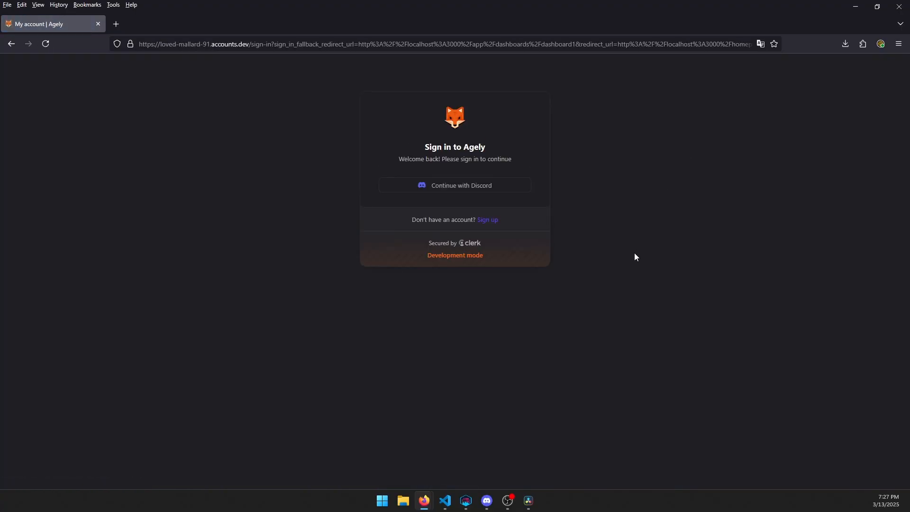
click(513, 189)
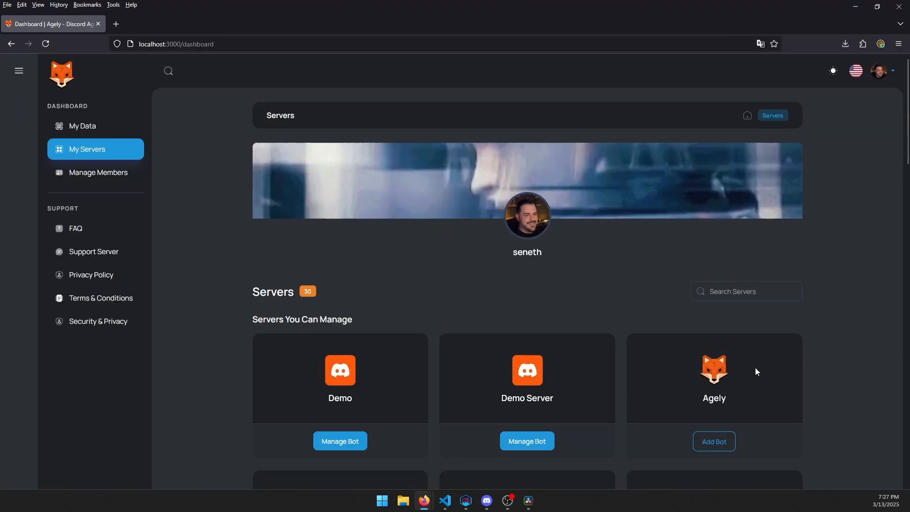
click(545, 445)
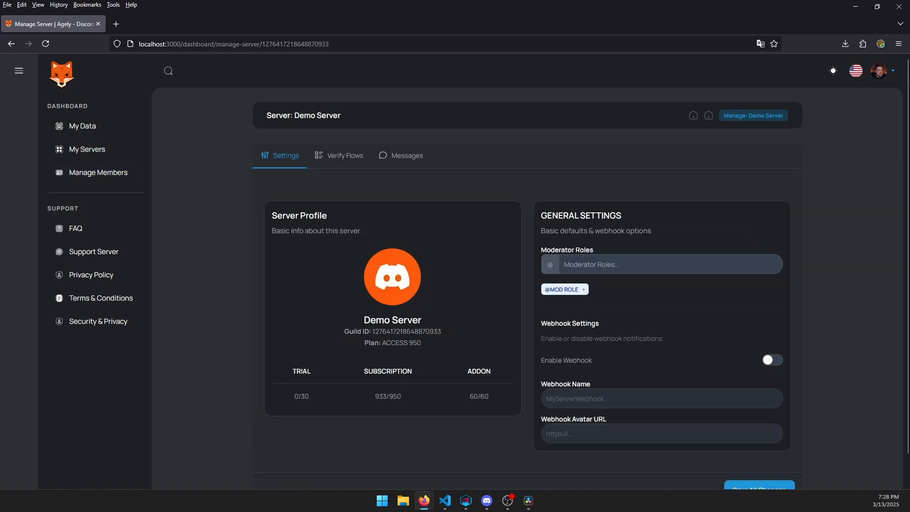
Deselect MOD ROLE in the server's moderator roles and select it again
key(alt+Tab)
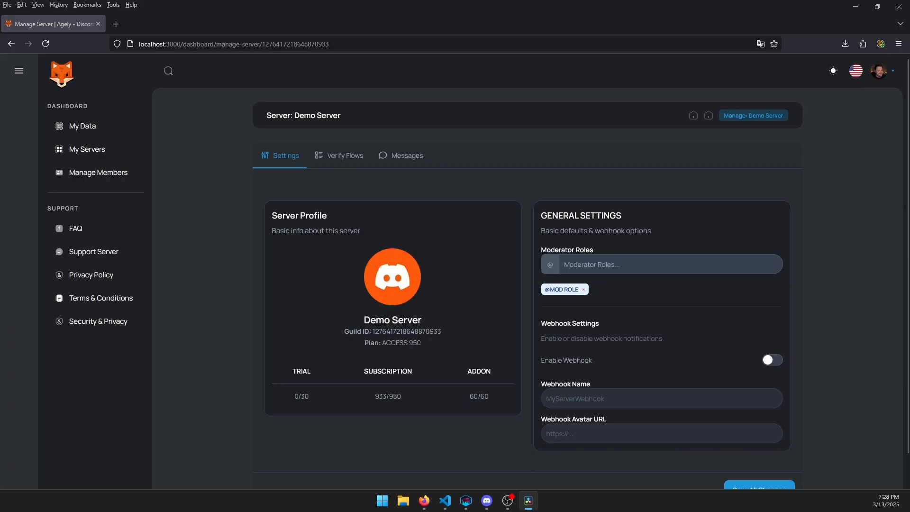
click(719, 261)
scroll(616, 316, down, 5)
click(550, 312)
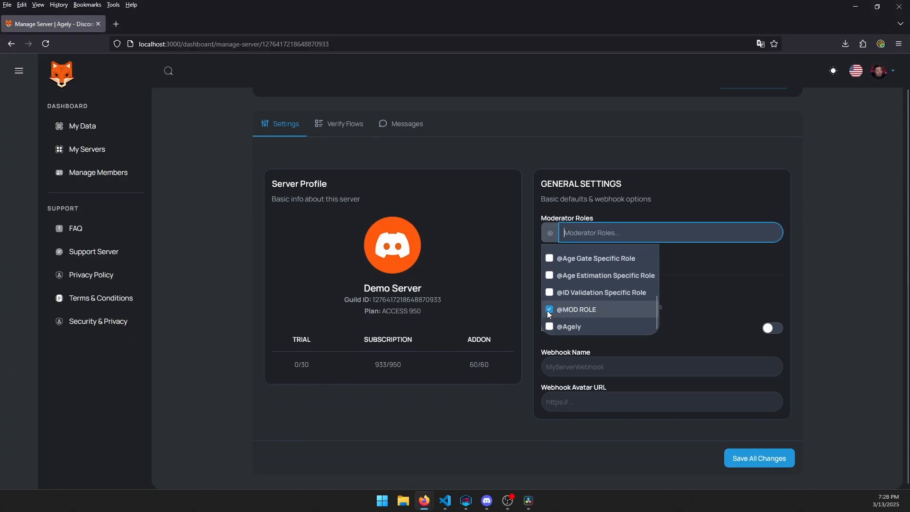
click(547, 311)
click(548, 330)
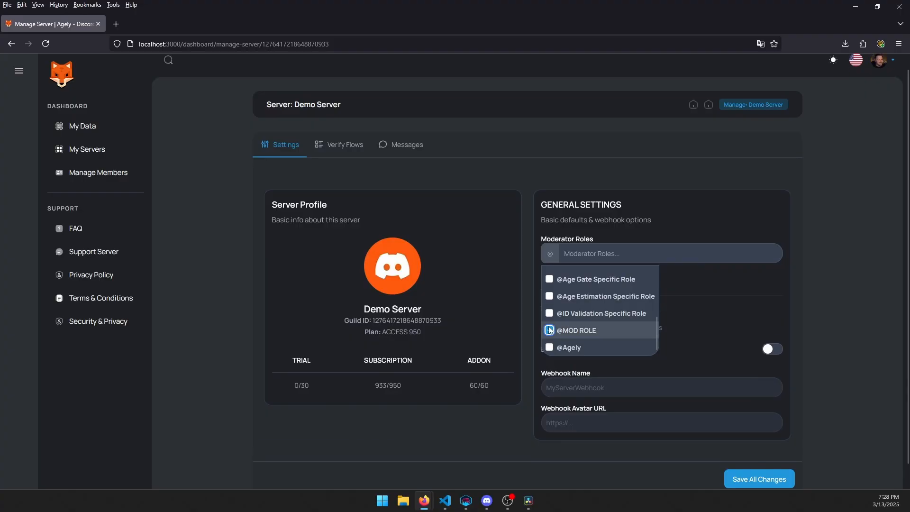
click(708, 275)
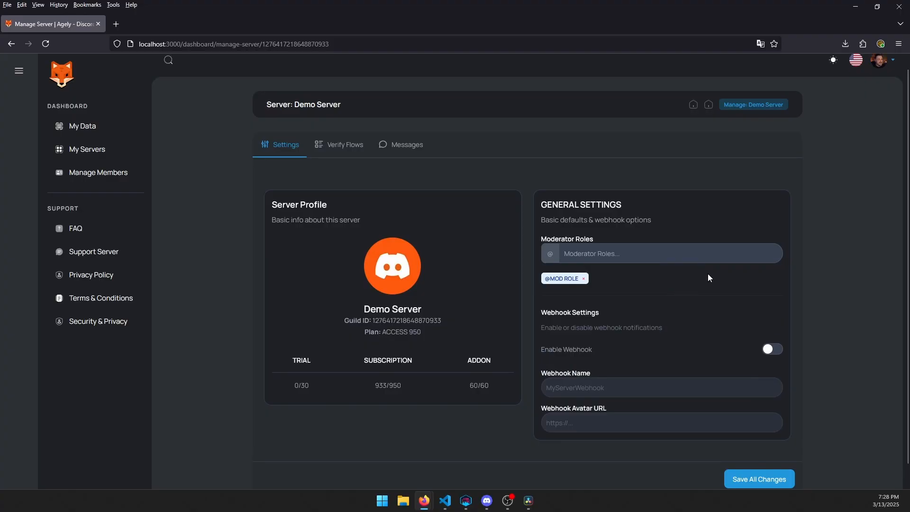
Add ID Validation Specific Role to the server's moderator roles
click(553, 255)
scroll(557, 308, down, 3)
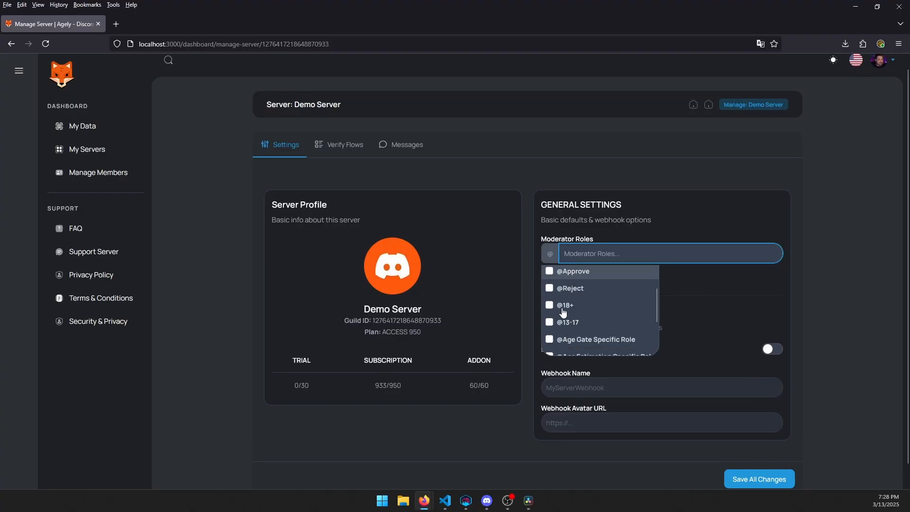
click(550, 313)
click(702, 288)
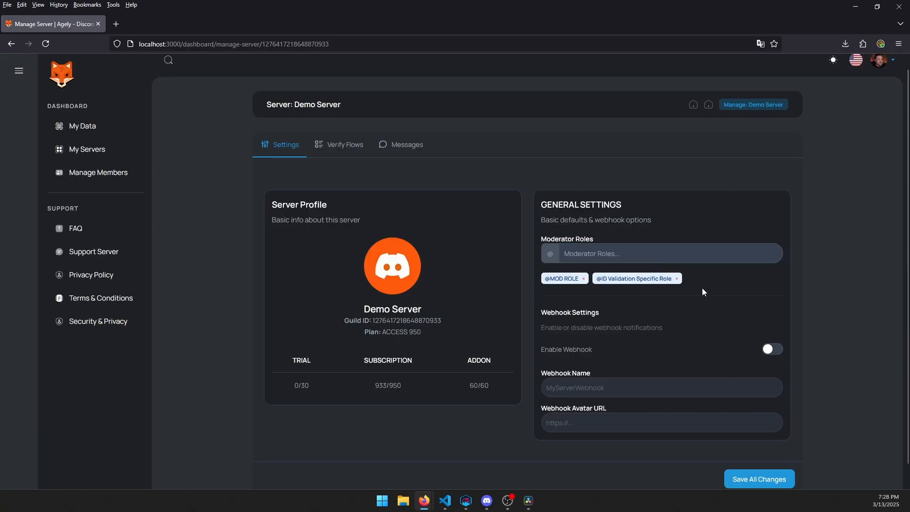
Enable the server webhook to name it Mr Hook, and disable the webhook again
scroll(735, 293, down, 2)
click(768, 329)
click(717, 369)
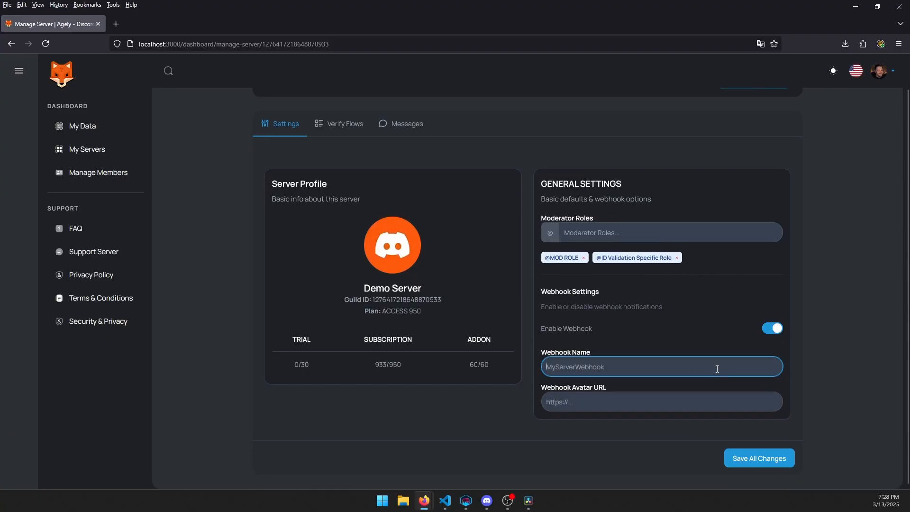
text(Mr Hook)
key(Tab)
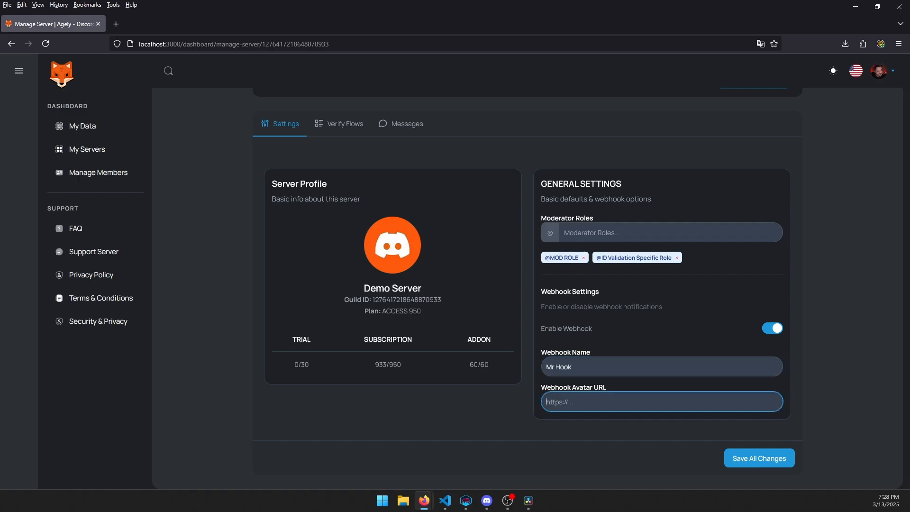
click(774, 334)
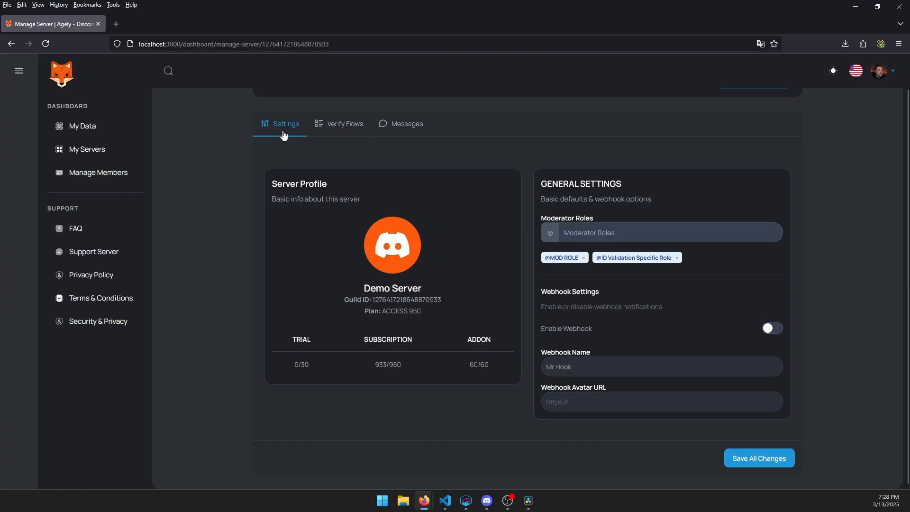
Delete the default Test Workflow from the server's verification flows and add a new flow
click(332, 135)
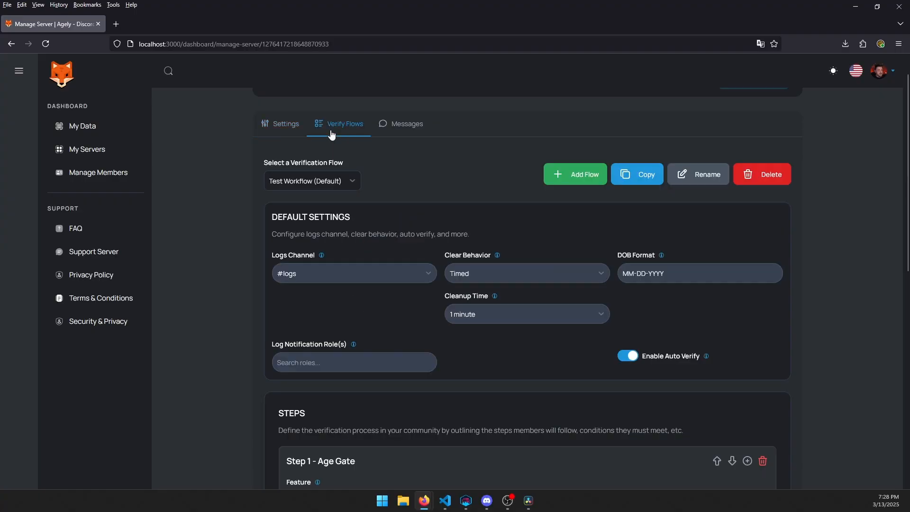
click(748, 176)
click(434, 305)
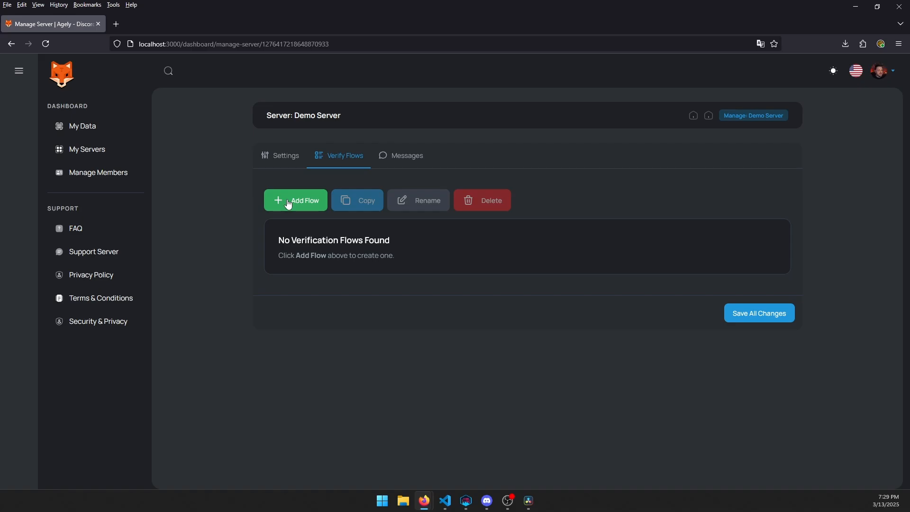
click(288, 204)
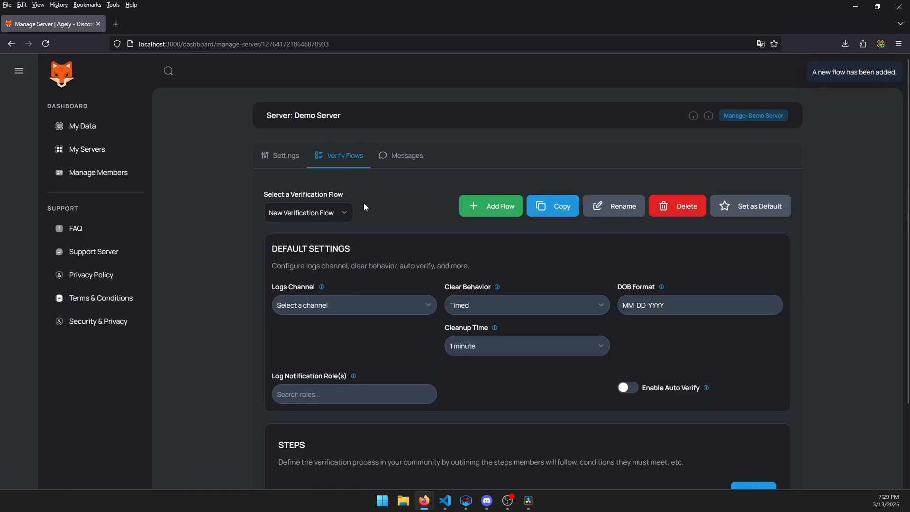
click(623, 206)
drag(454, 271, 374, 256)
click(542, 219)
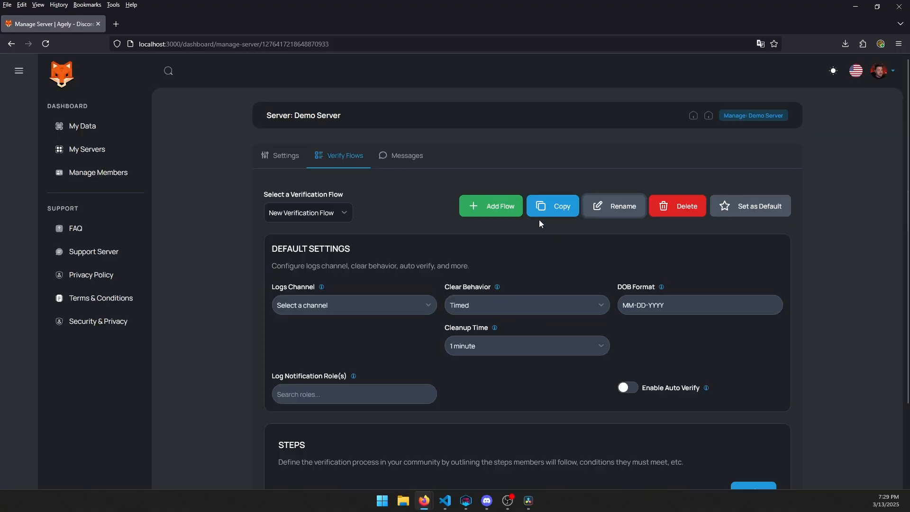
Enable auto verify for the new verification flow and review its age limits and success and failure actions
scroll(672, 254, down, 2)
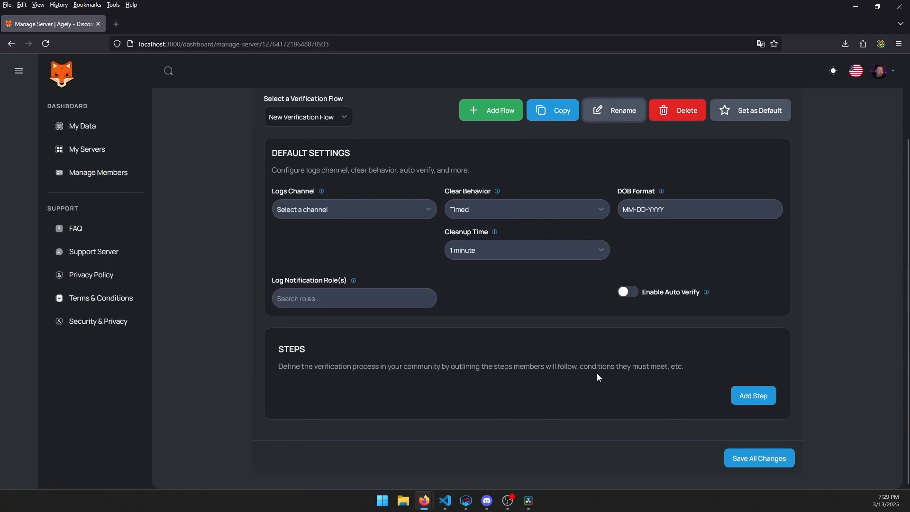
click(627, 292)
scroll(491, 364, down, 2)
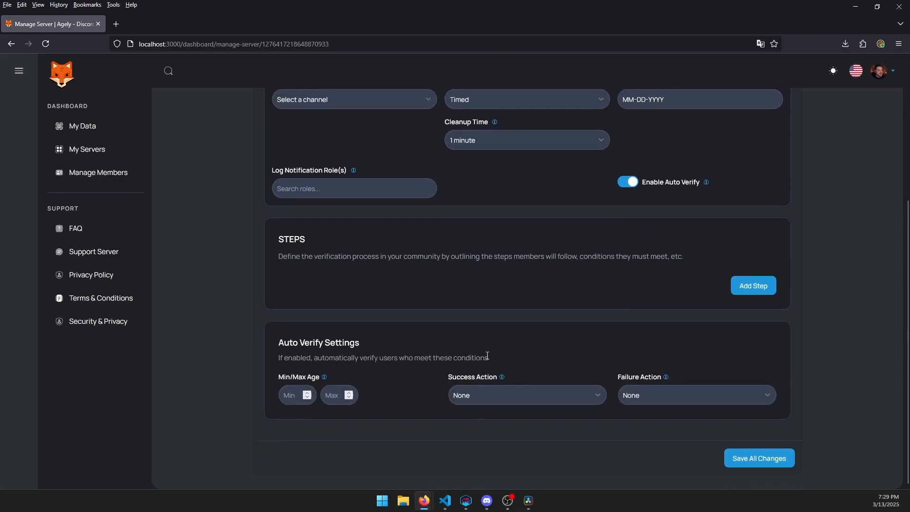
scroll(570, 348, up, 3)
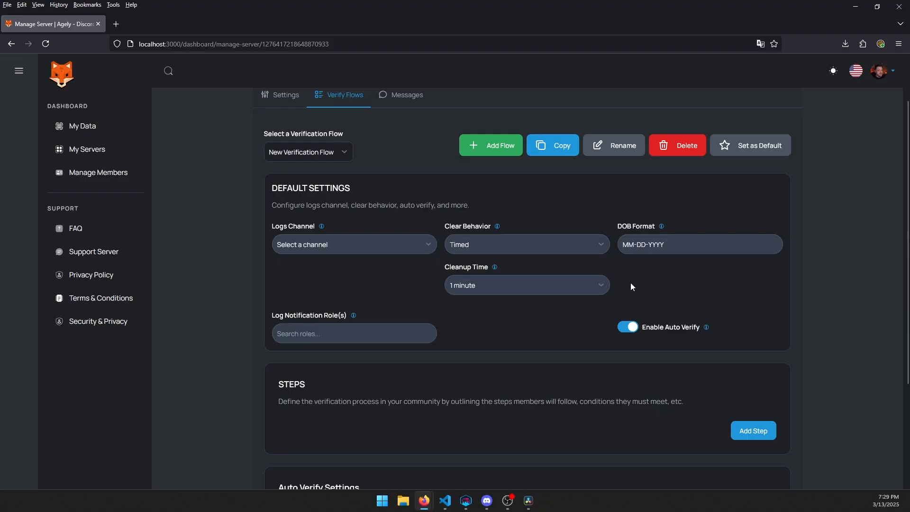
scroll(635, 279, down, 2)
scroll(687, 318, down, 1)
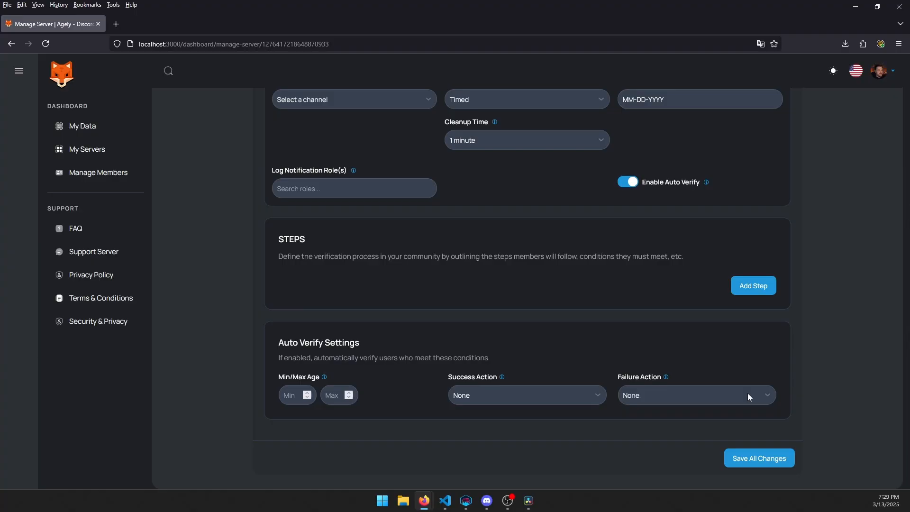
scroll(748, 396, up, 5)
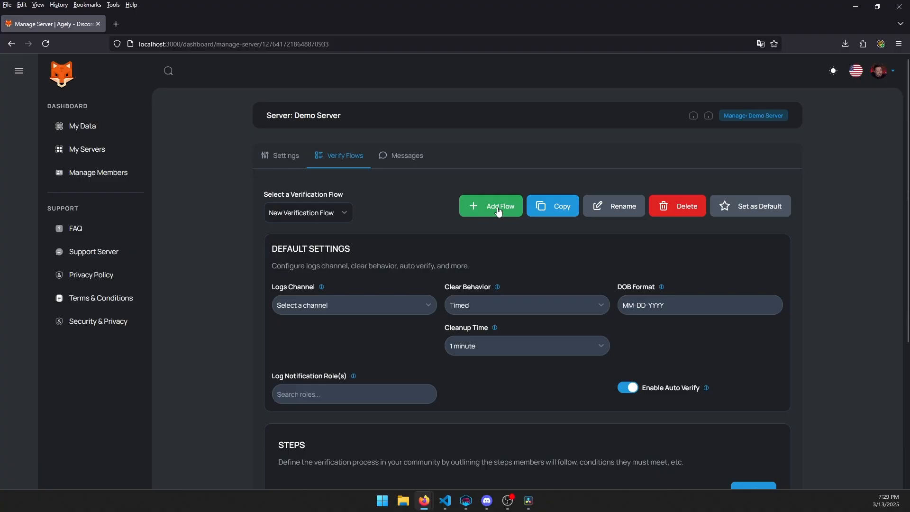
Rename the new flow as Full Verification Flow and set it as the default
click(614, 211)
key(ctrl+shift+Left)
key(ctrl+shift+Left)
key(ctrl+shift+Left)
text(Fu)
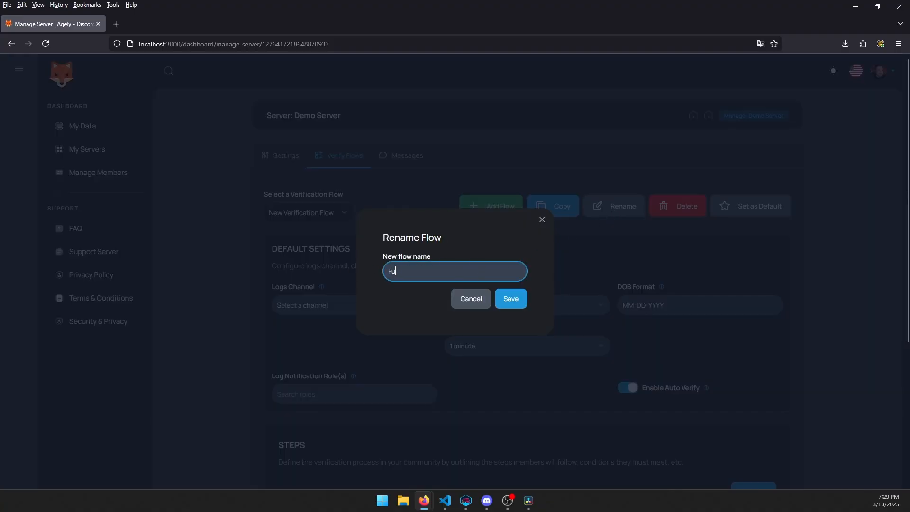
text(ll Verification Flow)
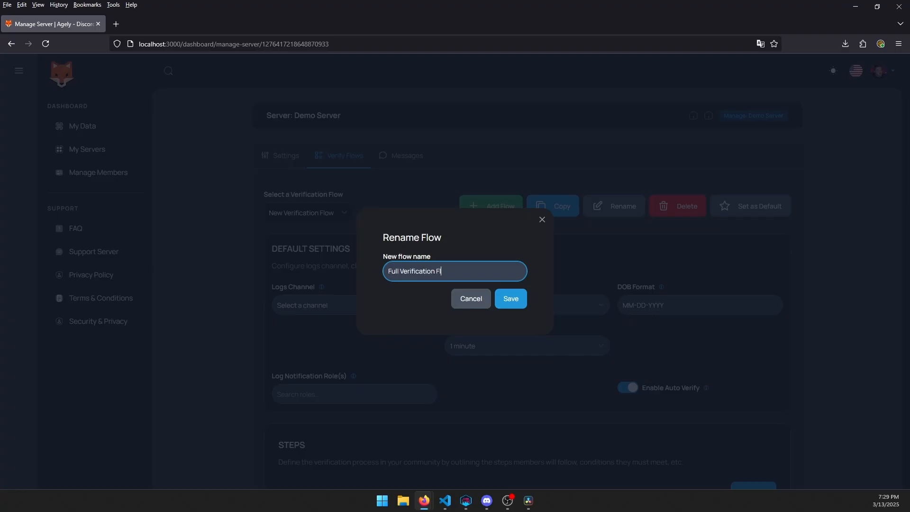
click(505, 302)
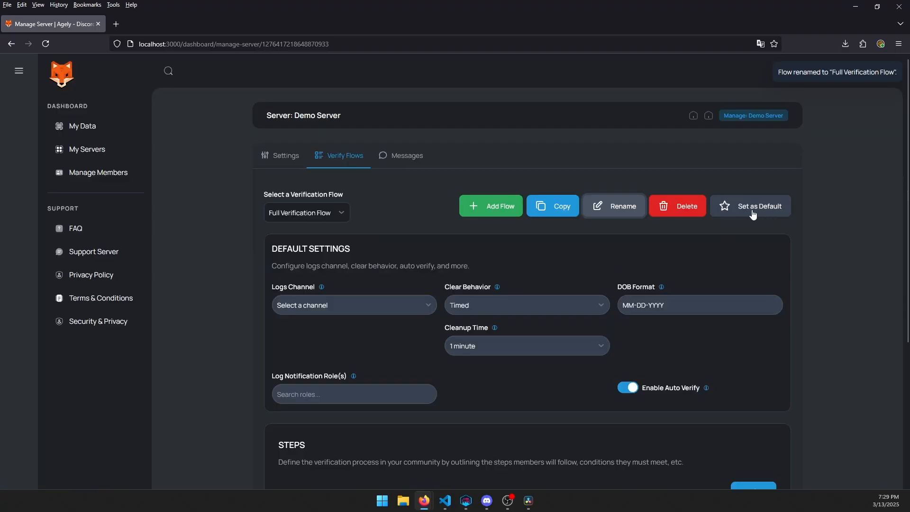
click(754, 214)
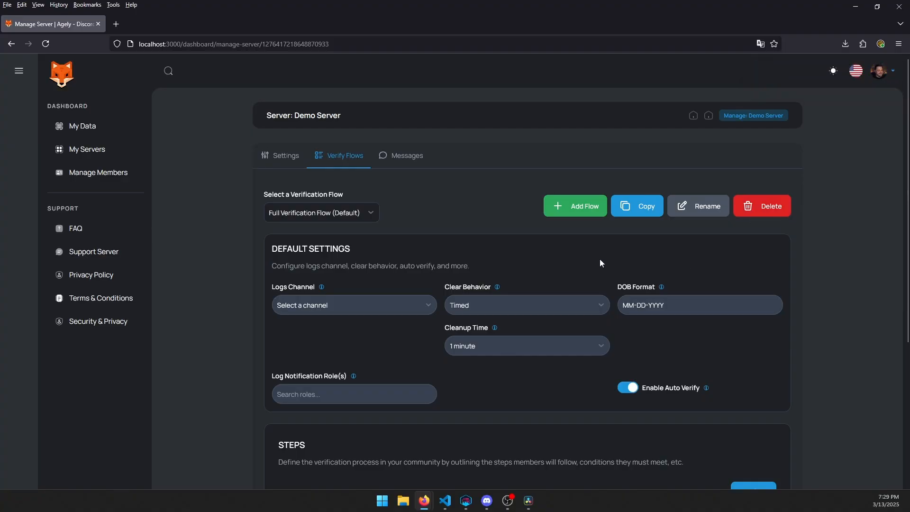
Add another verification flow, check it in the flow selection, and delete it again
click(557, 214)
click(358, 215)
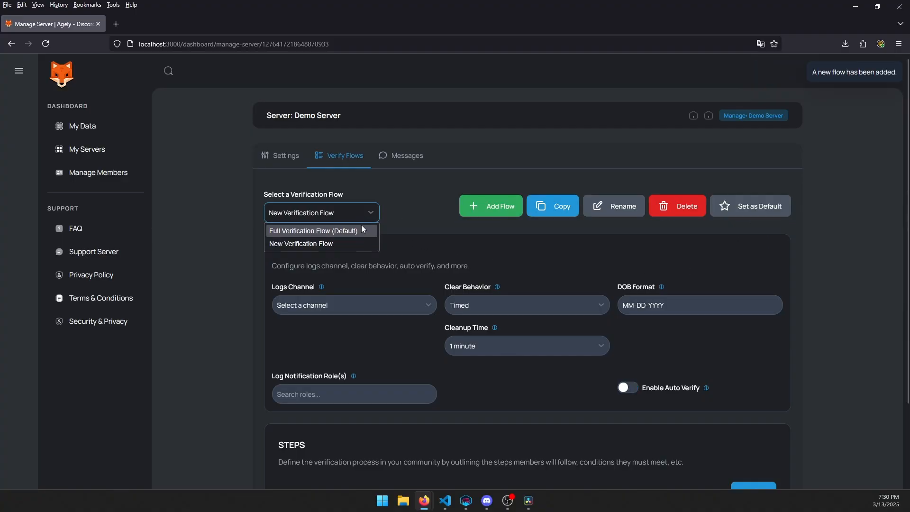
click(360, 246)
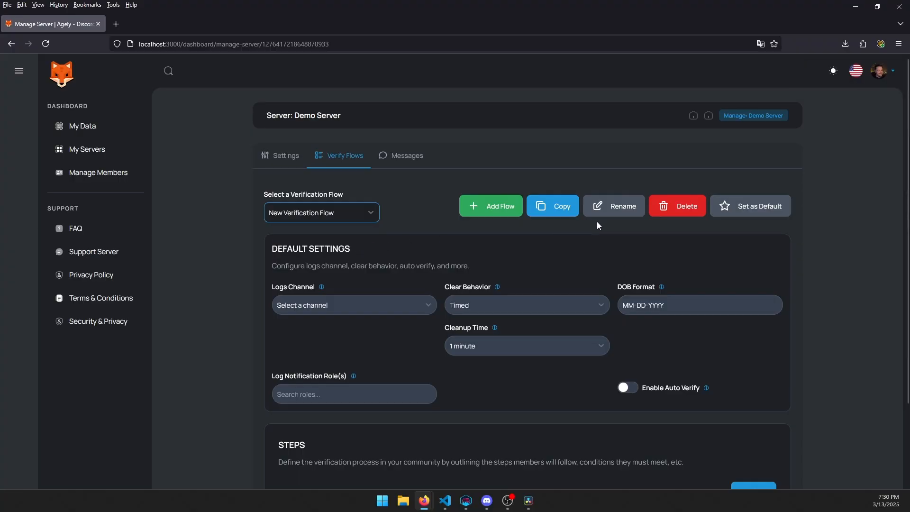
click(661, 218)
click(425, 304)
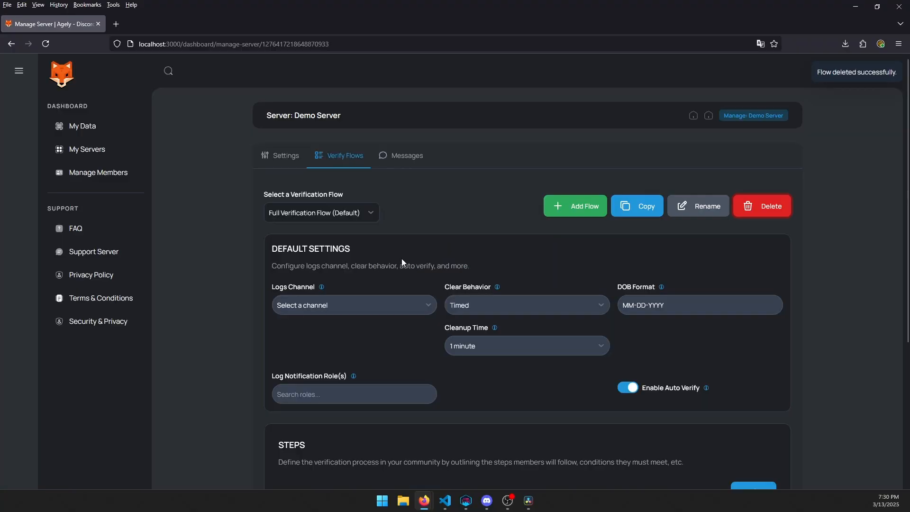
Turn auto verify off for the Full Verification Flow and enable it again
scroll(608, 269, down, 4)
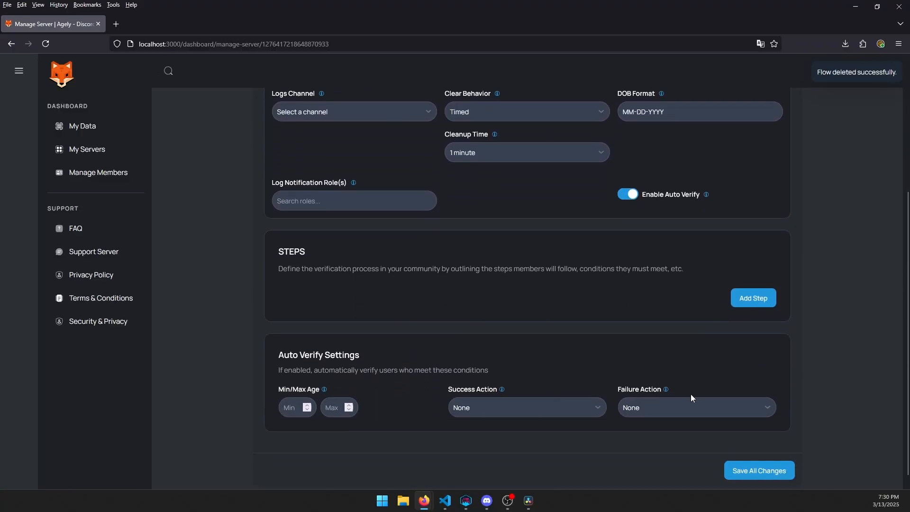
click(628, 198)
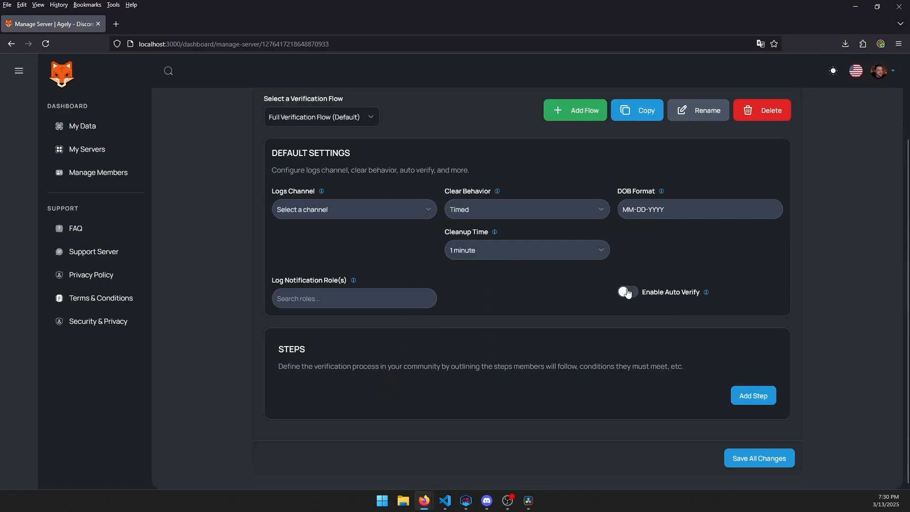
click(627, 292)
scroll(663, 301, down, 2)
scroll(661, 300, up, 3)
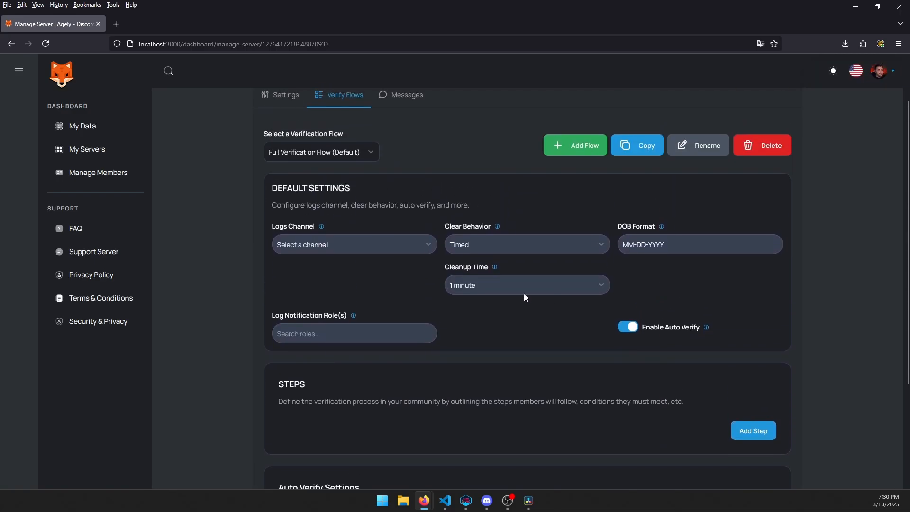
Set the flow's default logs channel to the first listed #logs channel and its clear behavior to Never
click(380, 251)
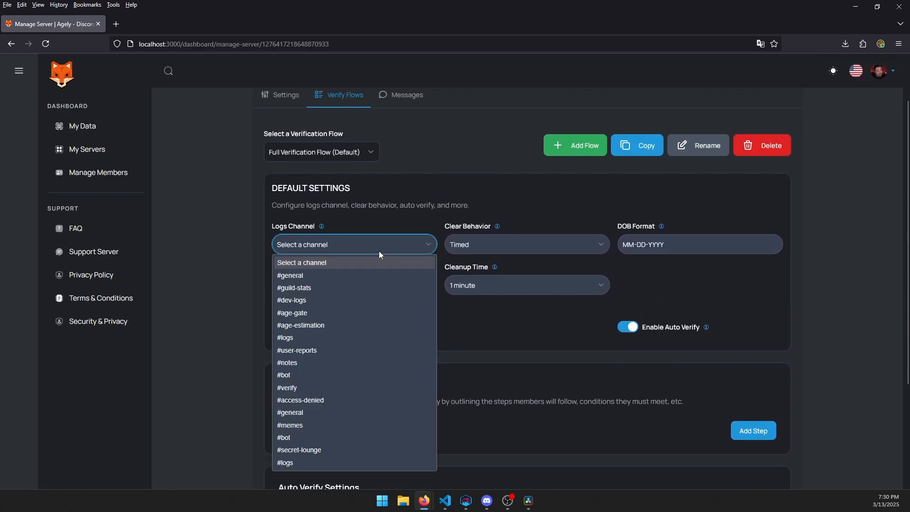
click(372, 339)
click(517, 246)
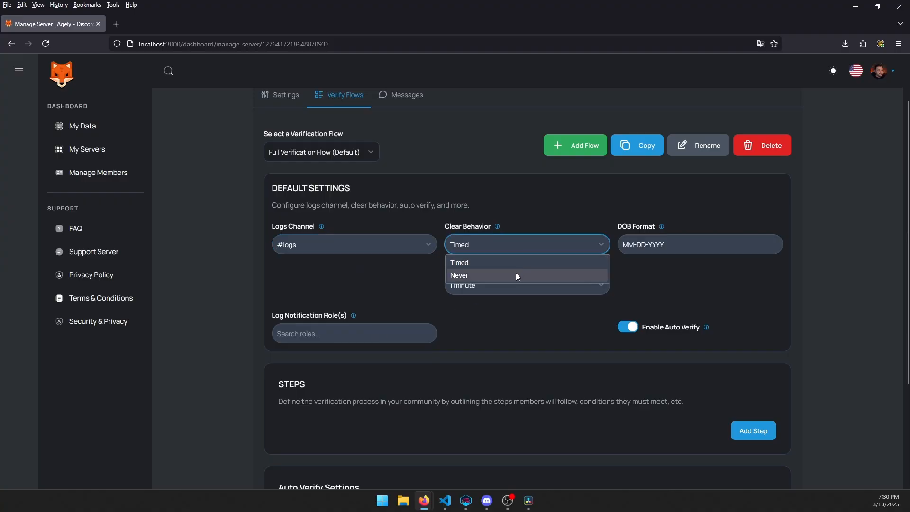
click(516, 263)
click(516, 281)
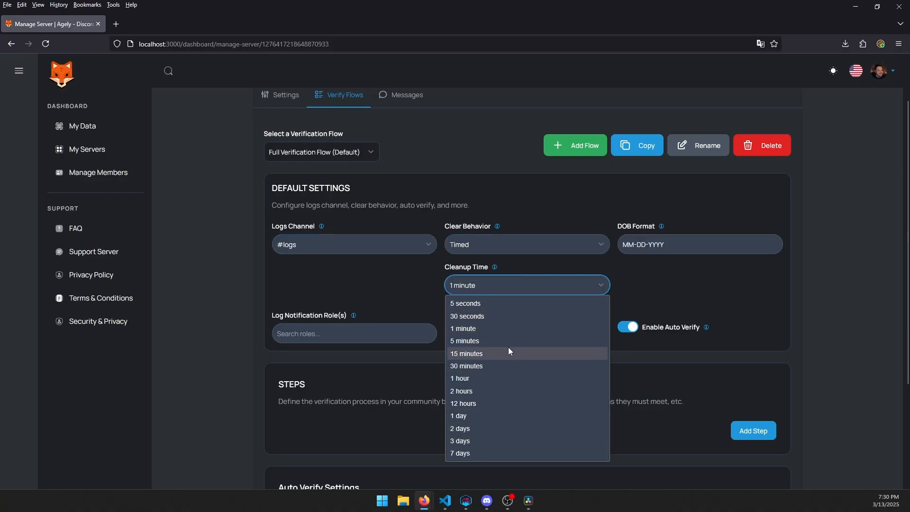
click(505, 244)
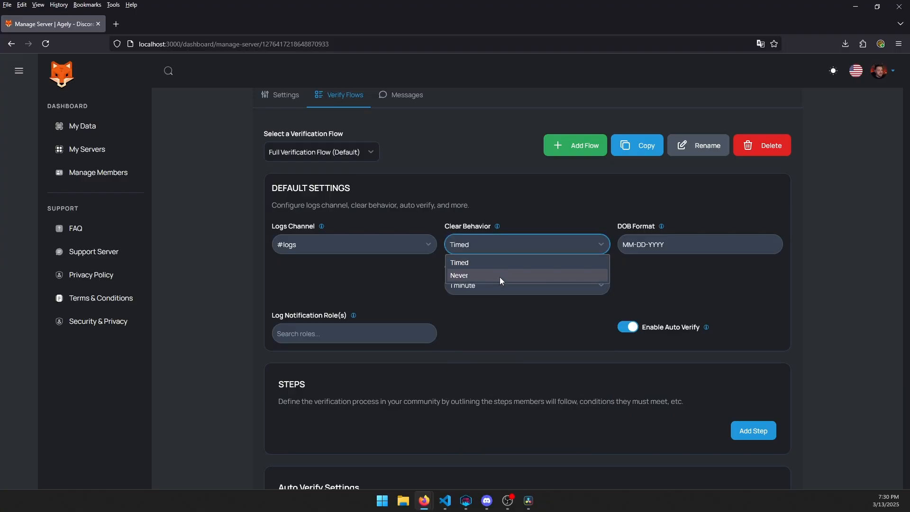
click(500, 276)
Try DD-MM-YYYY as the flow's DOB format, and set it back to MM-DD-YYYY
drag(687, 245, 608, 245)
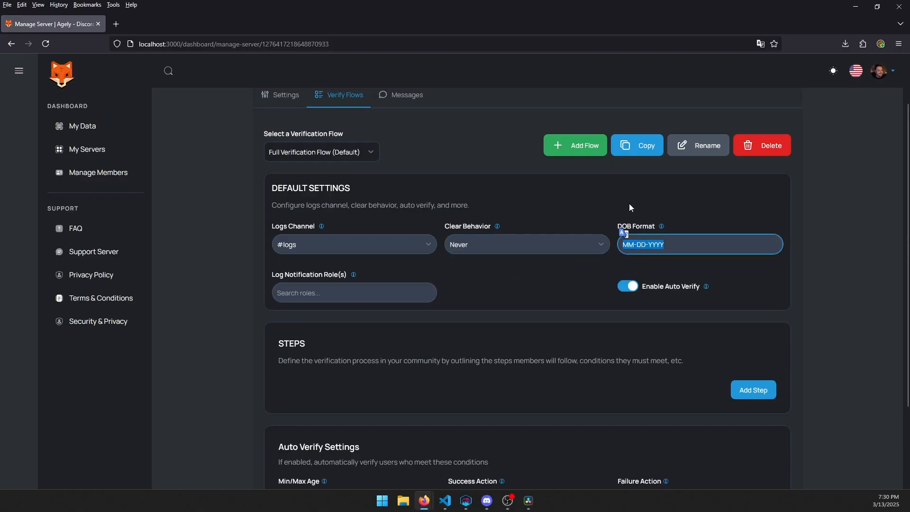
click(675, 204)
triple_click(677, 241)
text(DD)
text(-MM)
text(-YYYY)
key(ctrl+a)
text(MM-DD-YY)
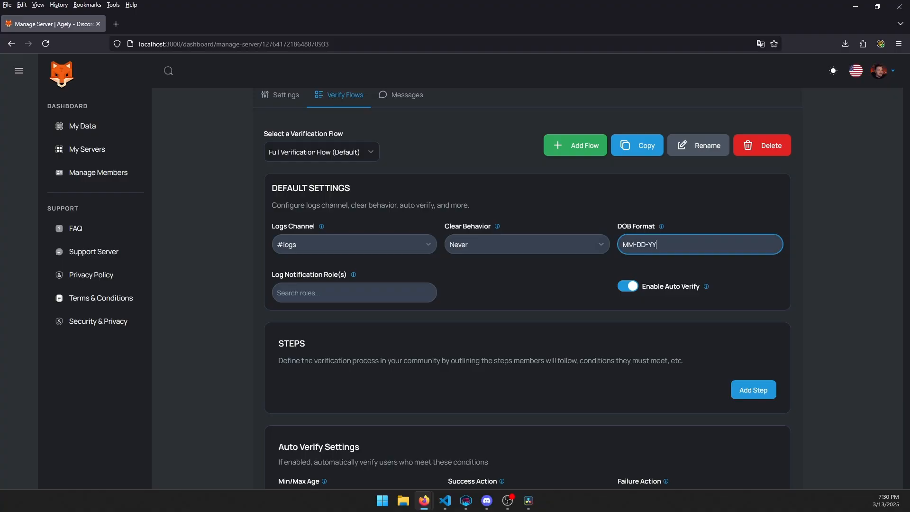
click(536, 300)
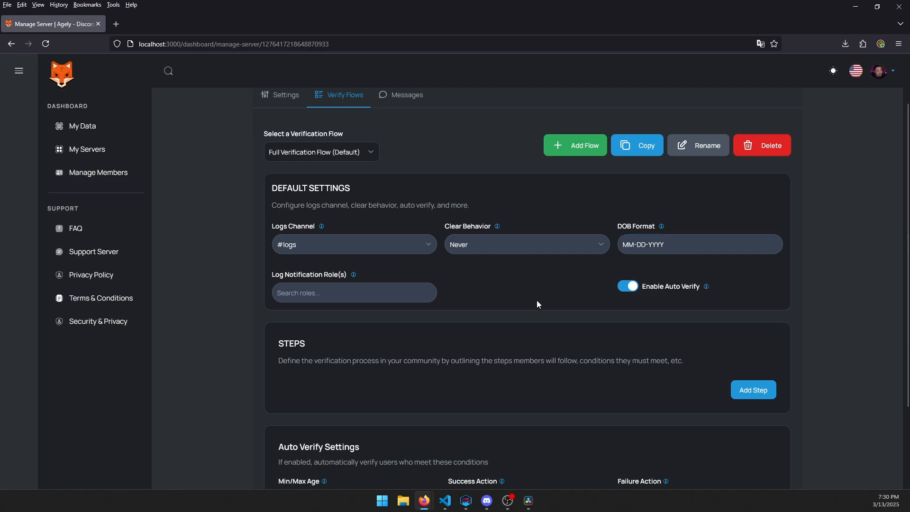
click(381, 298)
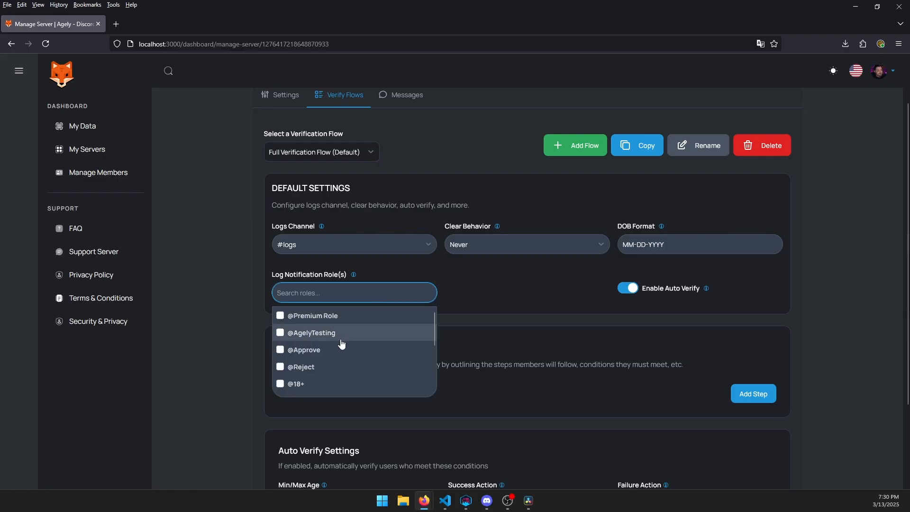
scroll(332, 361, down, 3)
click(295, 379)
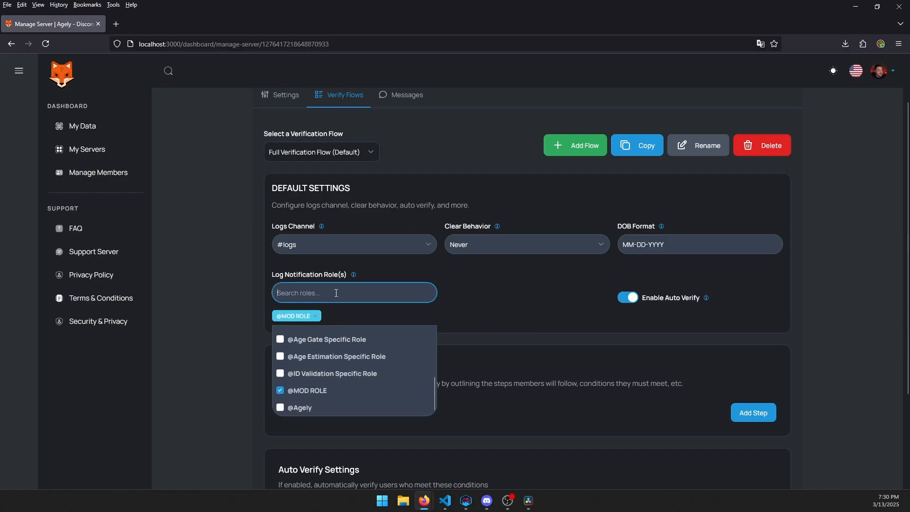
click(526, 344)
Add a first step to the flow, check its available features, and keep Age Gate
scroll(555, 359, down, 2)
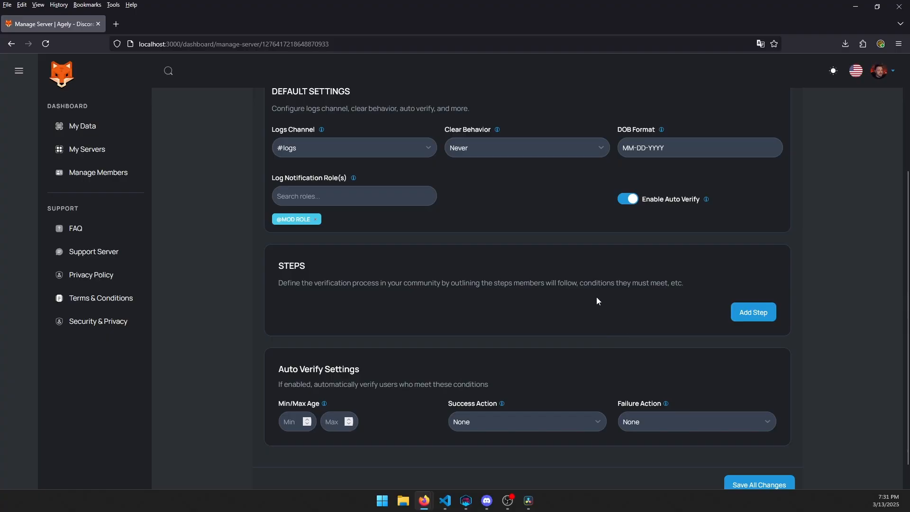
click(751, 312)
scroll(723, 318, down, 3)
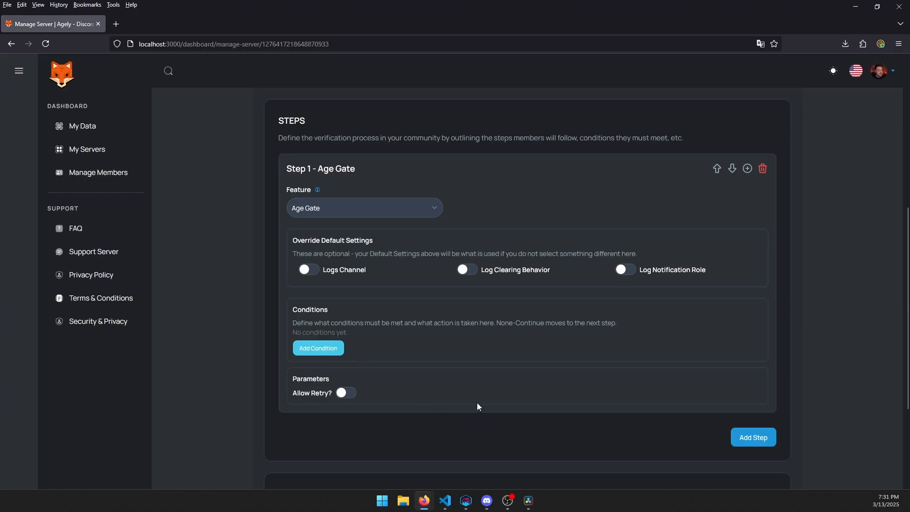
click(426, 210)
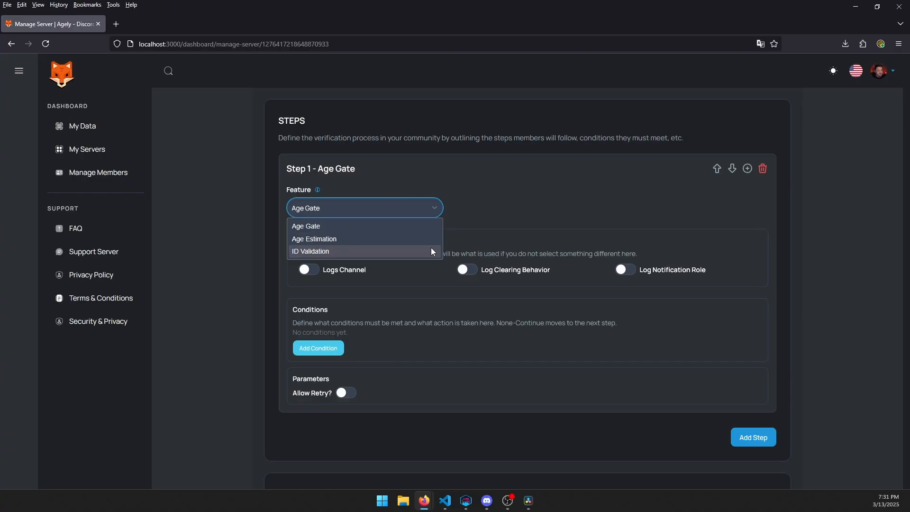
click(490, 221)
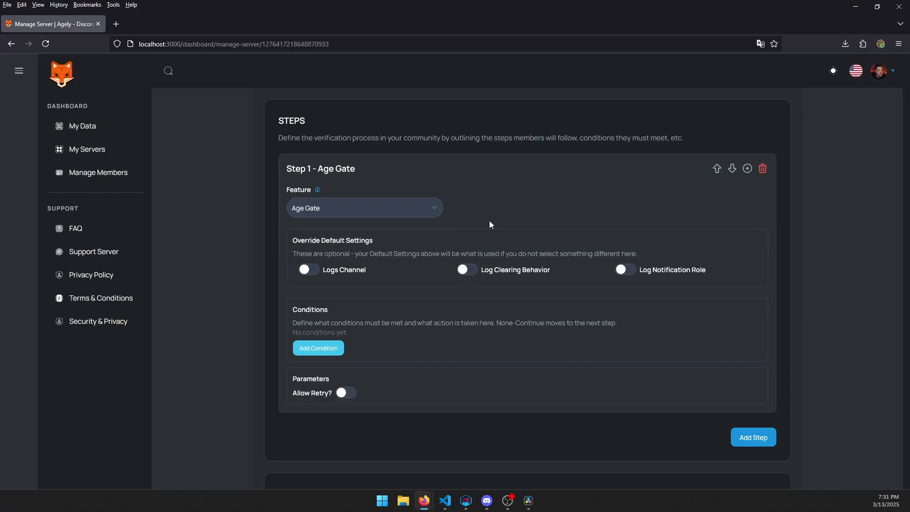
Enable the Age Gate step's overrides for logs channel, clearing behavior and notification role, check their options, and disable them again
click(314, 270)
click(464, 271)
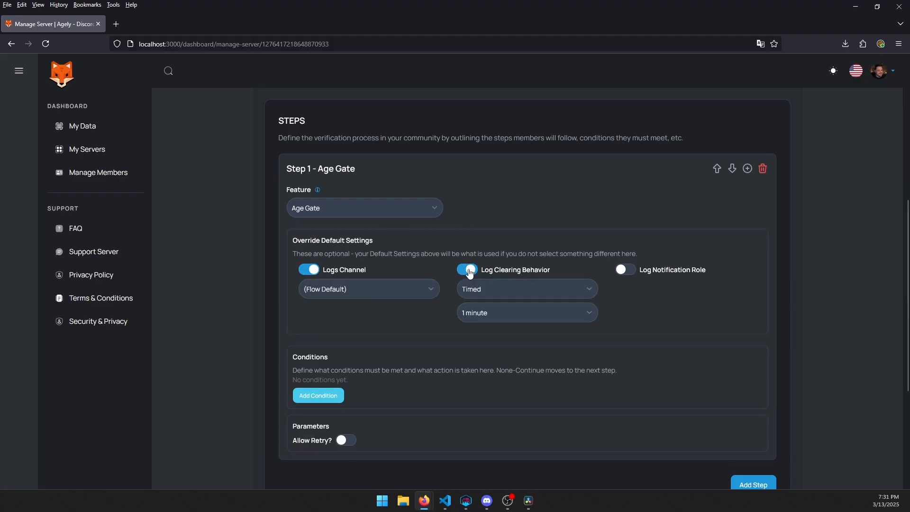
click(629, 274)
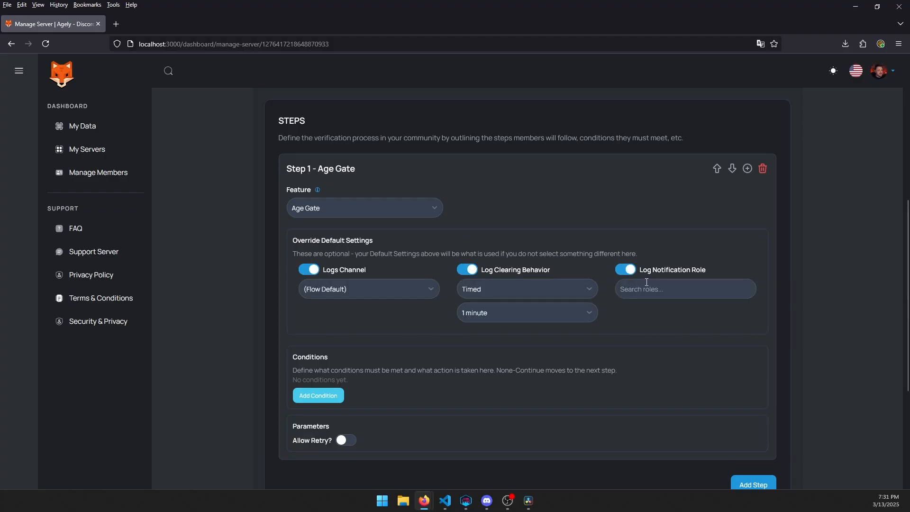
click(647, 285)
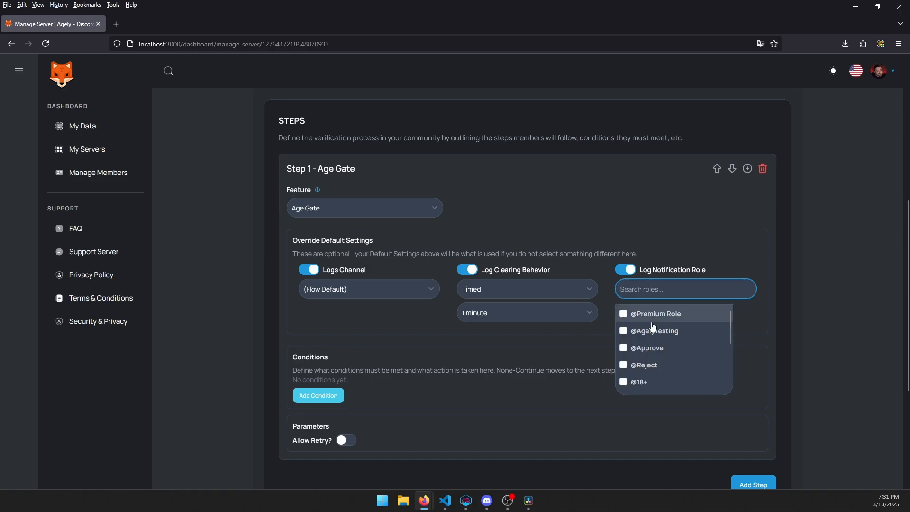
click(634, 274)
click(382, 289)
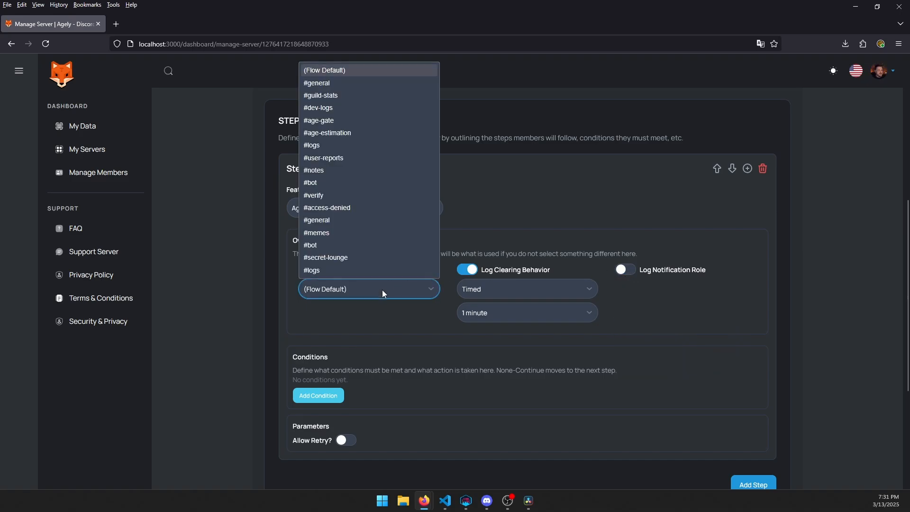
click(488, 247)
click(322, 269)
click(472, 269)
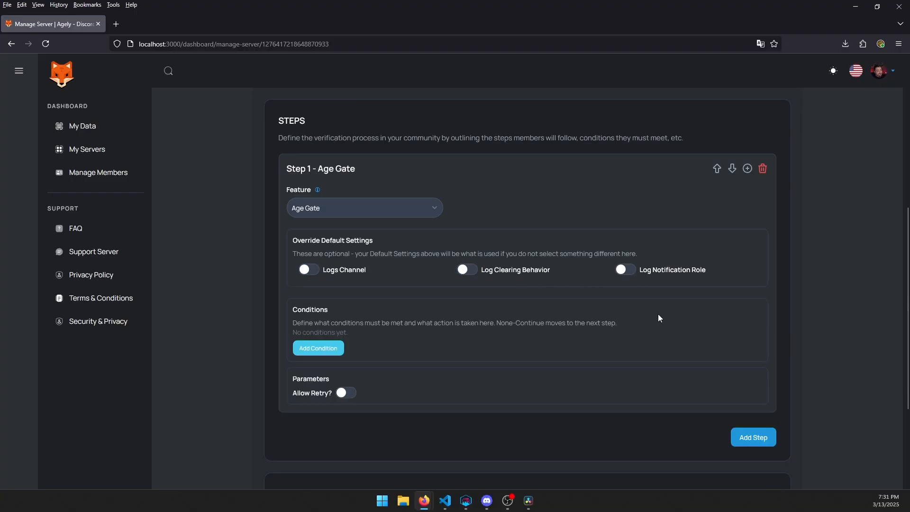
Add a condition to the Age Gate step, try Skip To Step as its action, and review the other actions
click(323, 347)
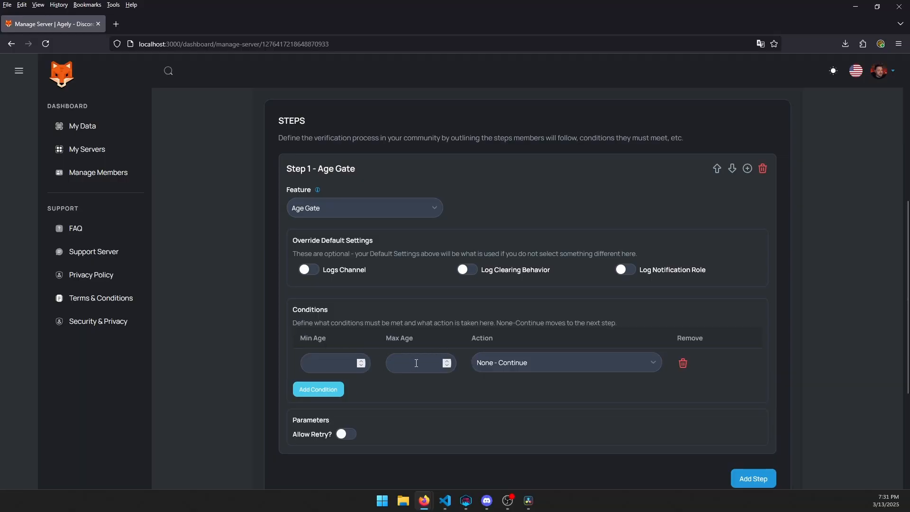
click(325, 363)
click(400, 362)
click(504, 364)
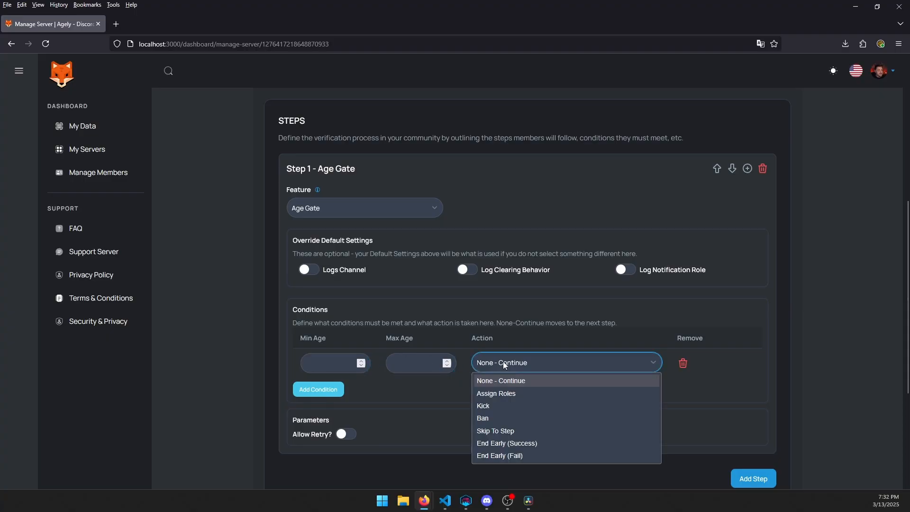
click(634, 430)
click(629, 385)
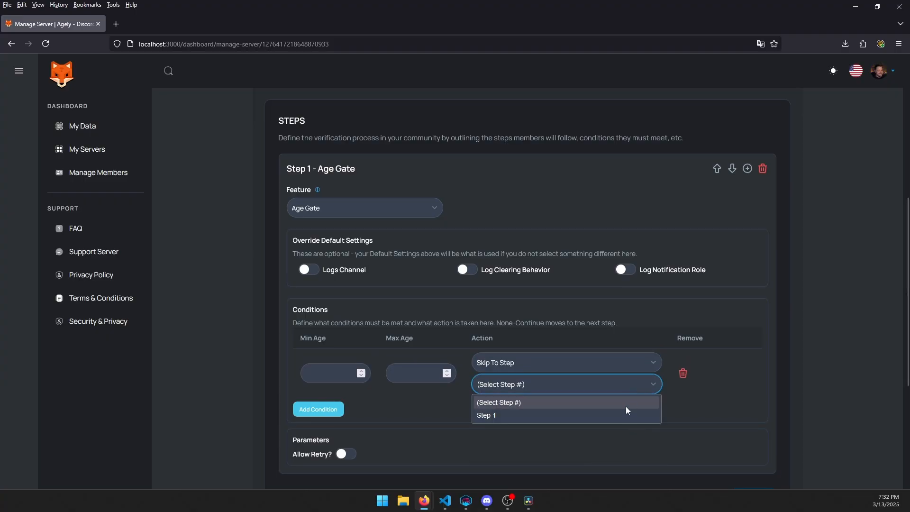
click(616, 368)
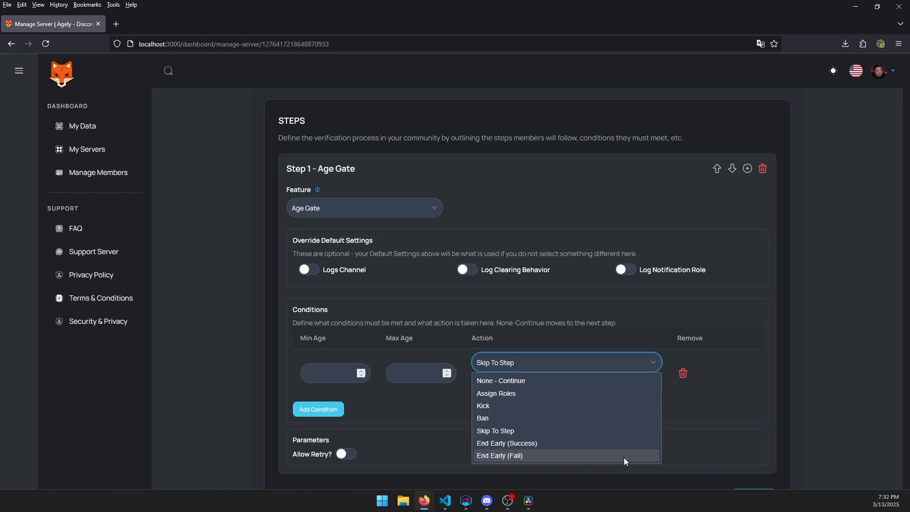
click(676, 434)
scroll(676, 432, down, 2)
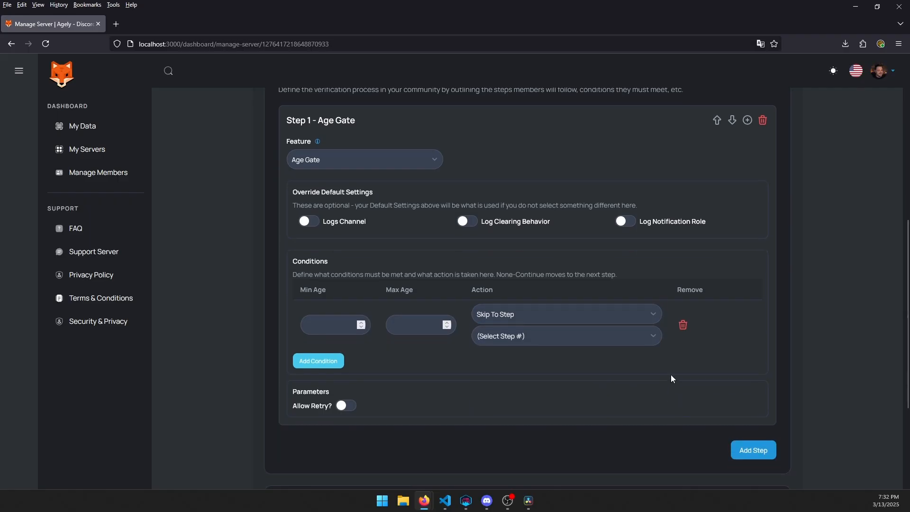
scroll(671, 377, down, 2)
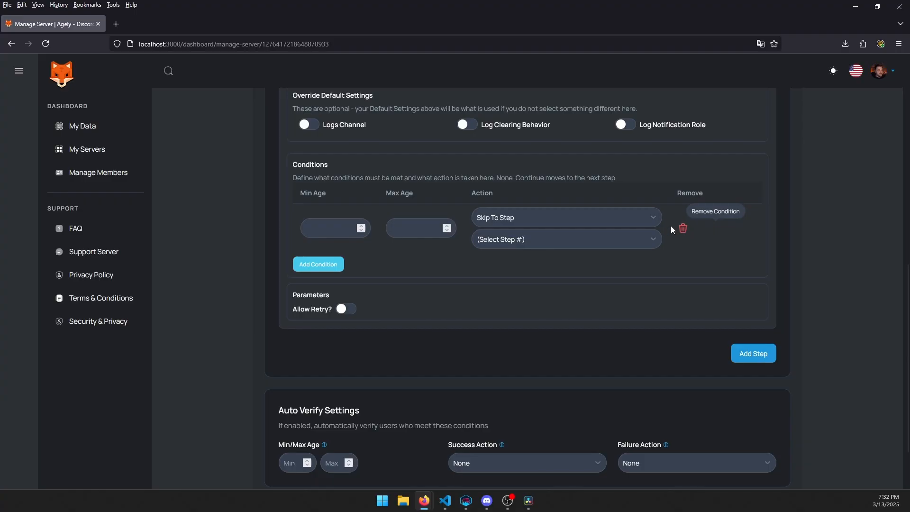
Change the Age Gate condition's action to Assign Roles, and remove the condition
click(642, 217)
click(638, 244)
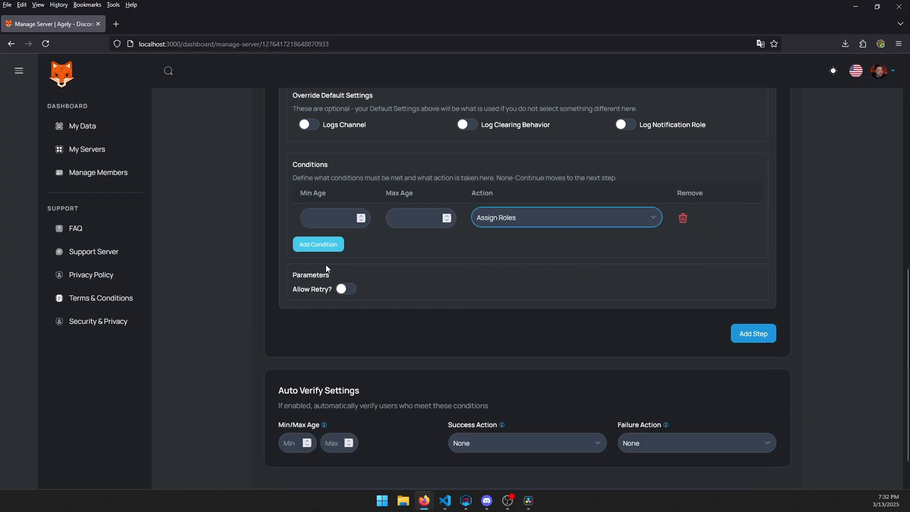
scroll(403, 294, up, 3)
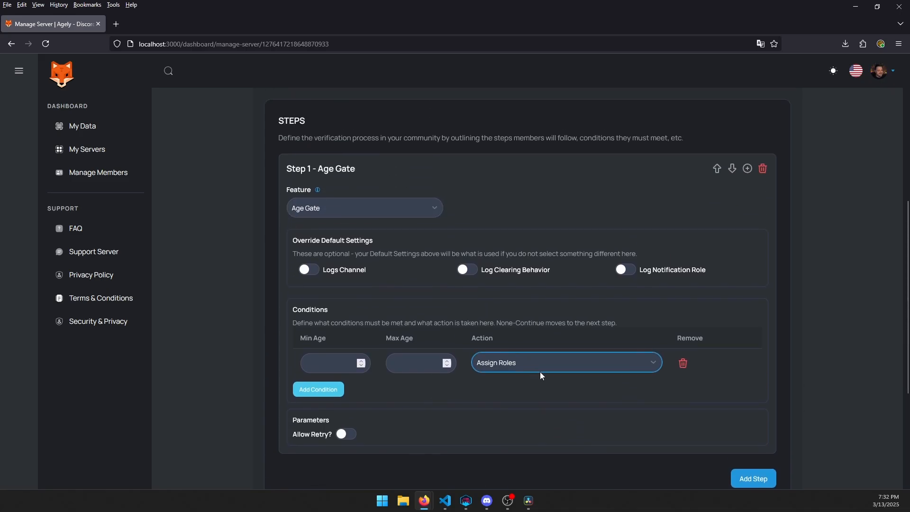
scroll(381, 400, down, 4)
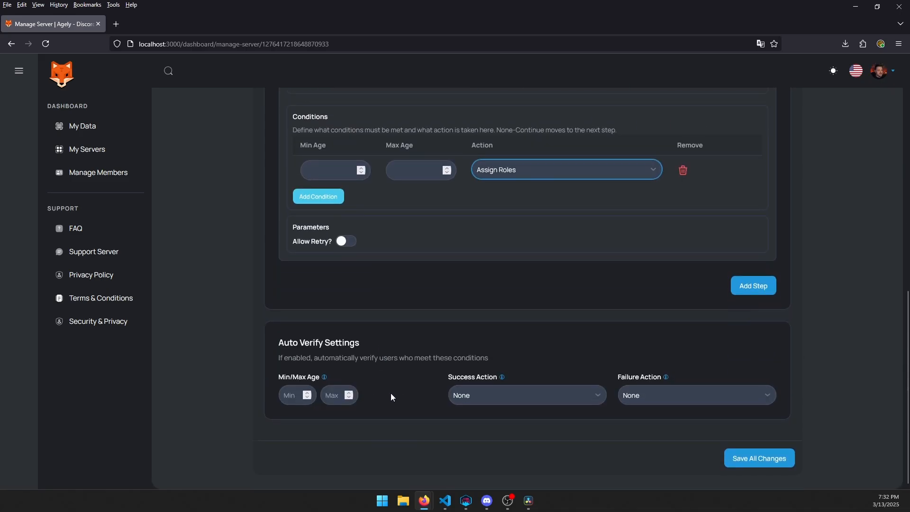
scroll(390, 389, up, 1)
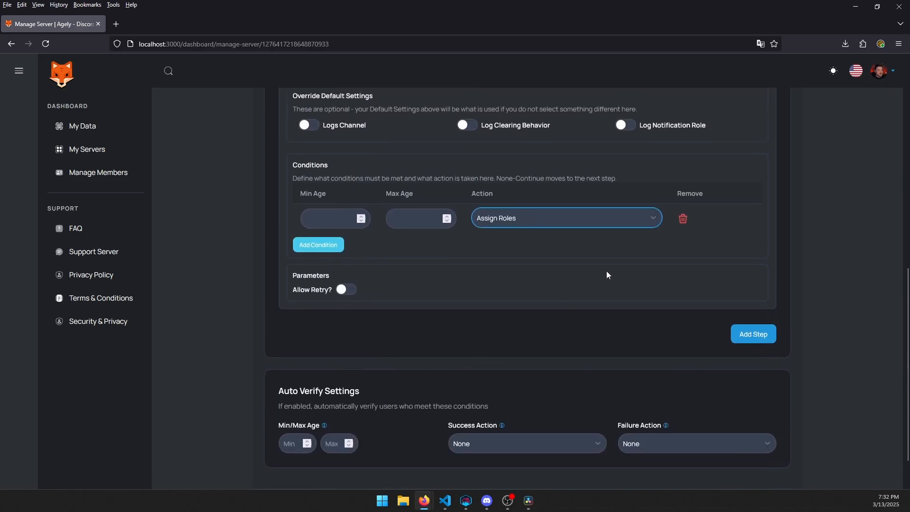
click(683, 220)
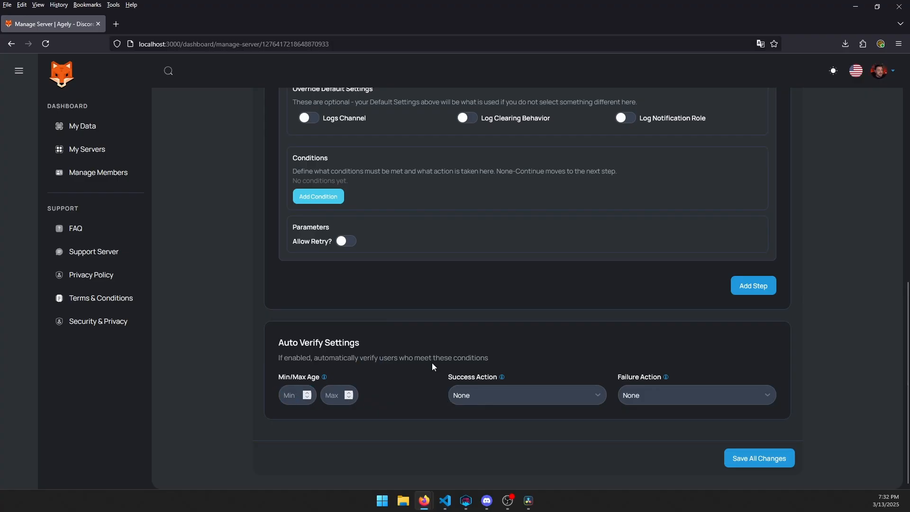
Set both the success action and the failure action of the auto verify settings to Assign Roles
click(296, 394)
click(328, 394)
click(306, 394)
click(452, 395)
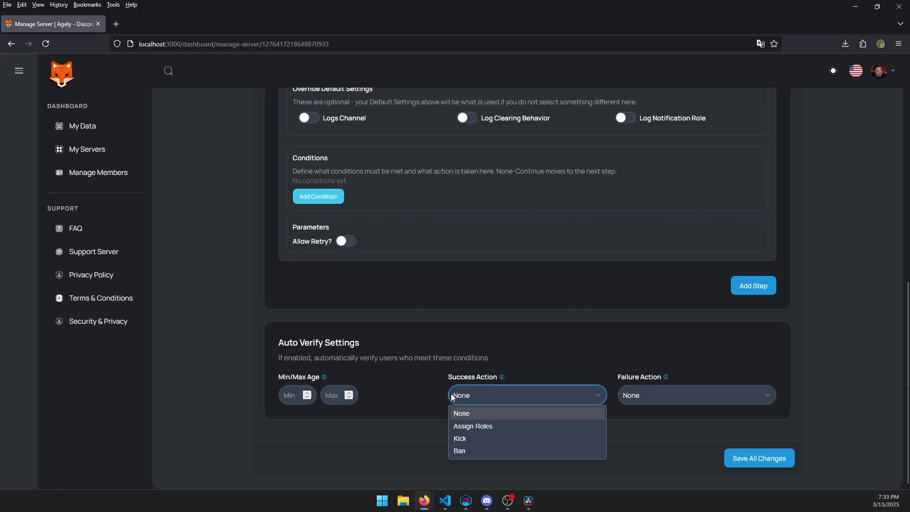
click(460, 425)
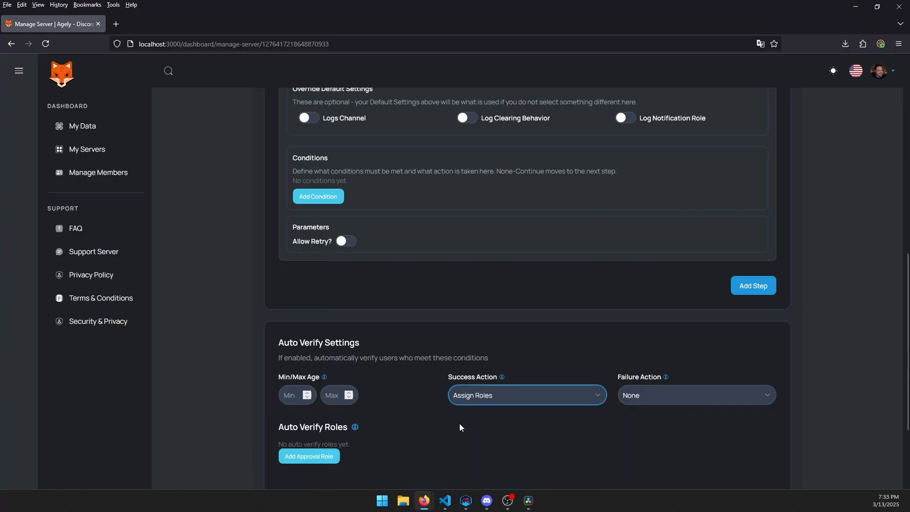
scroll(496, 399, down, 1)
click(658, 346)
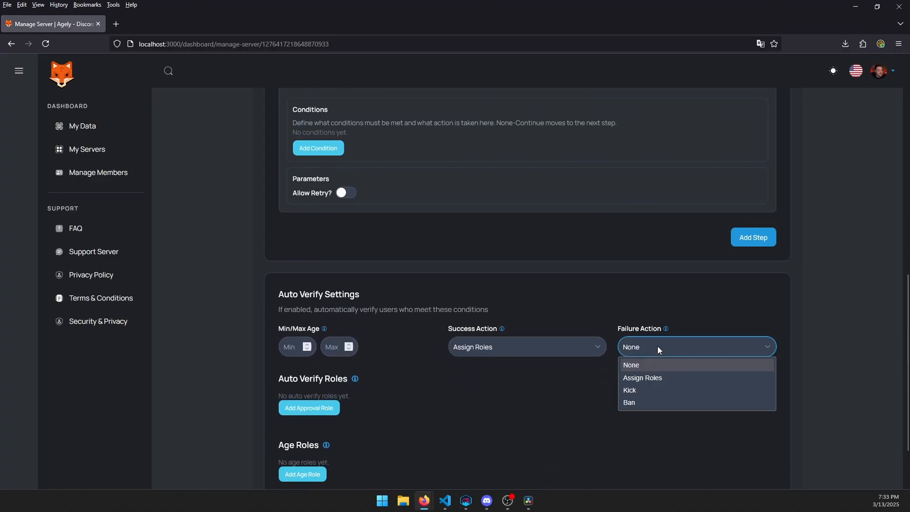
click(658, 377)
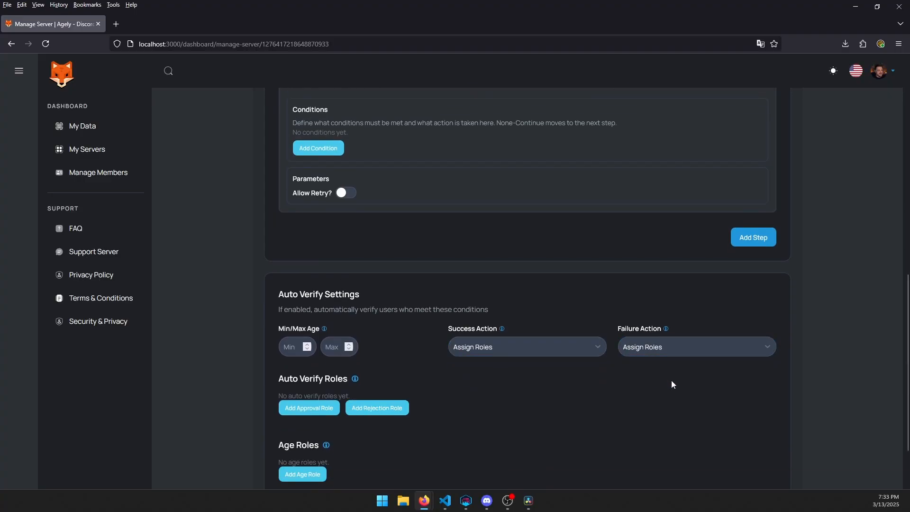
Add one approval role entry and one rejection role entry to the auto verify roles
scroll(670, 382, down, 2)
click(313, 331)
click(377, 378)
Add an age role entry to the auto verify settings and check which roles it offers
scroll(458, 402, down, 1)
scroll(457, 402, down, 1)
click(302, 397)
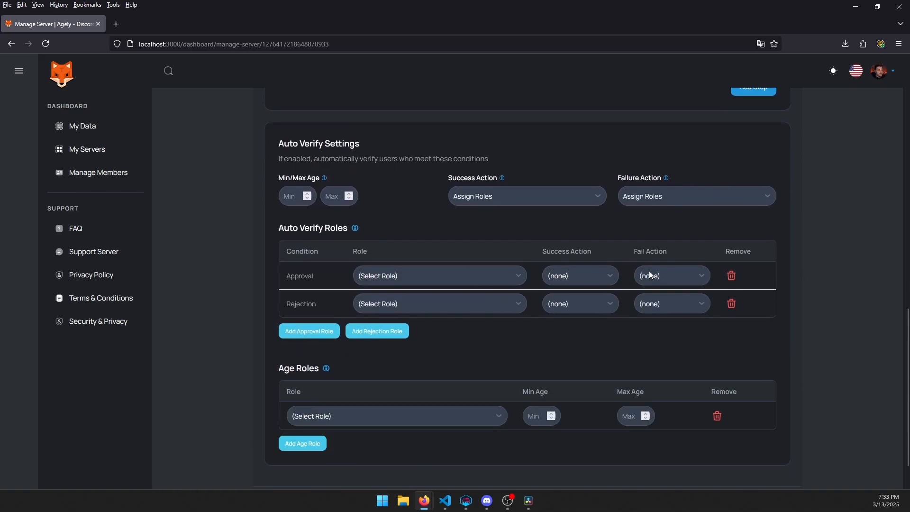
click(444, 416)
click(443, 413)
click(535, 415)
click(624, 415)
click(547, 416)
click(462, 414)
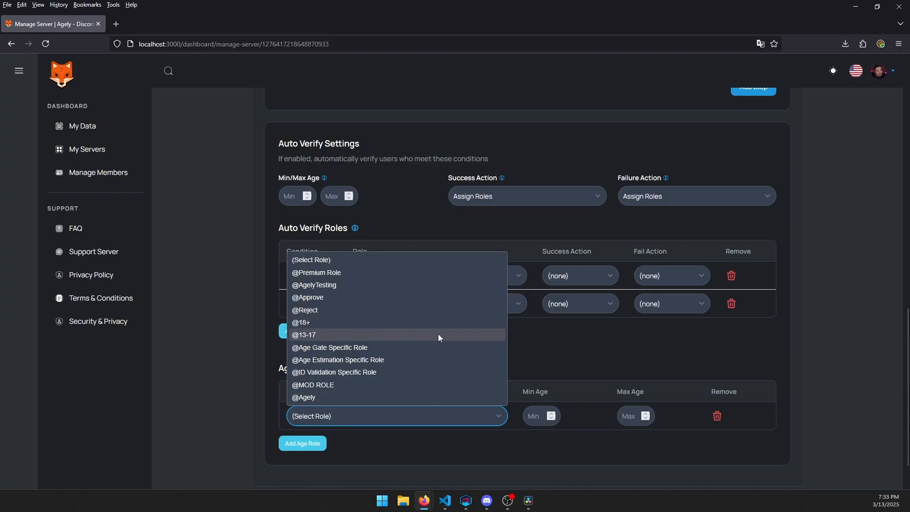
click(604, 351)
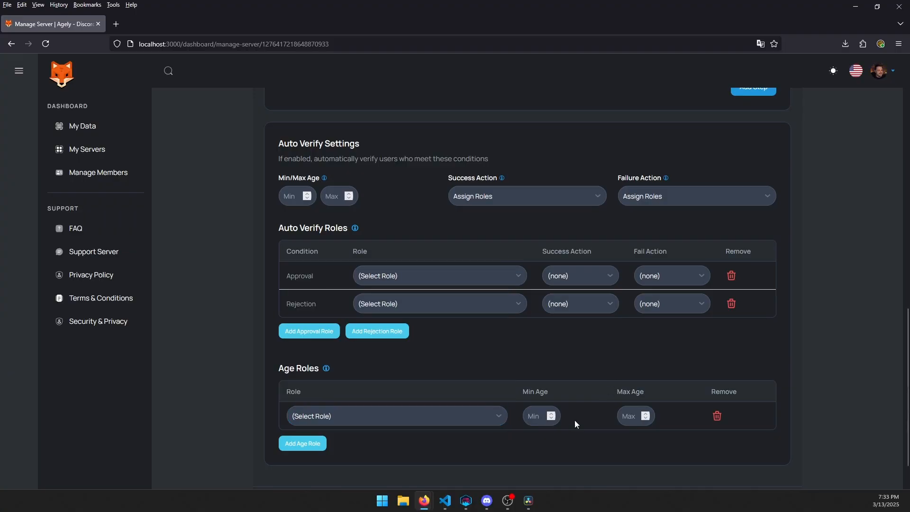
click(483, 417)
click(383, 335)
click(536, 412)
text(13)
key(Tab)
text(17)
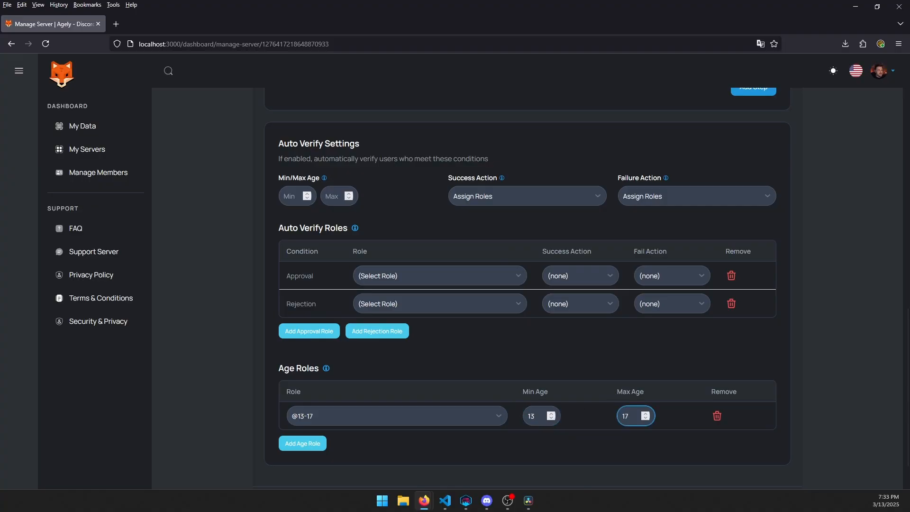
click(662, 351)
Remove the rejection and approval entries from the auto verify roles
scroll(766, 328, up, 1)
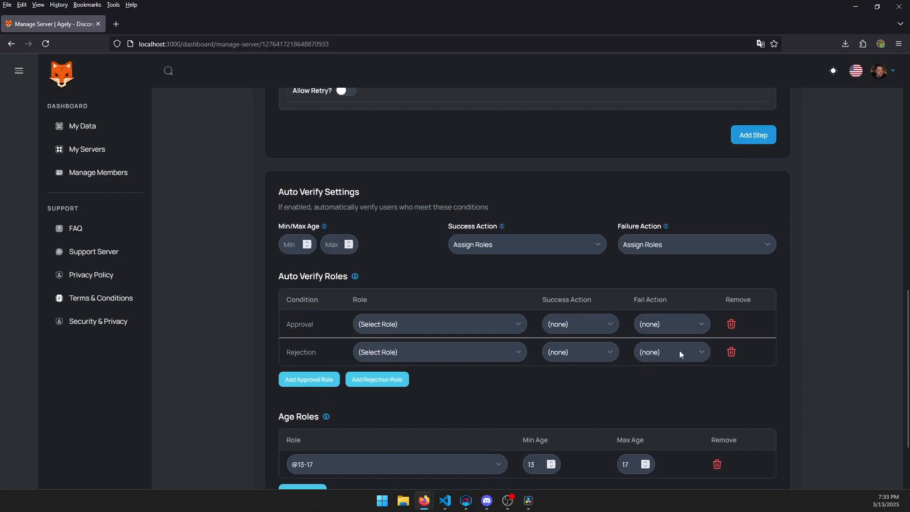
scroll(498, 301, down, 1)
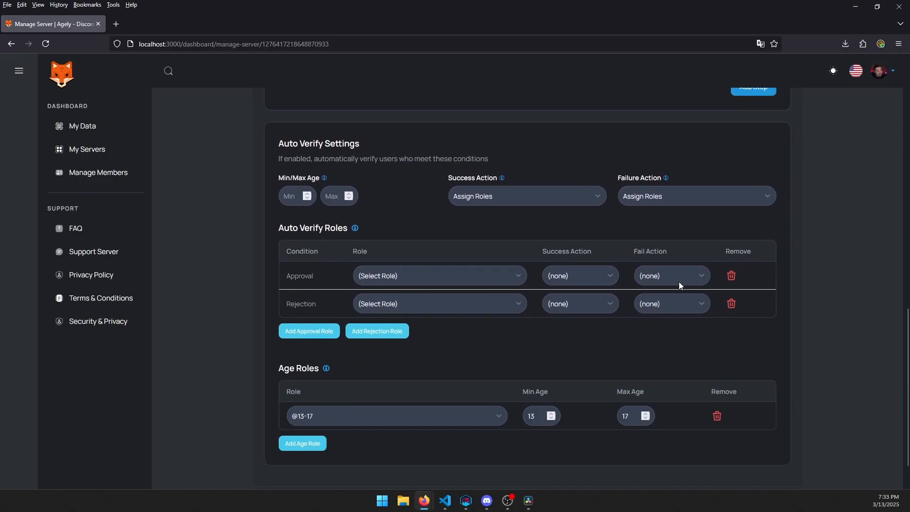
click(731, 304)
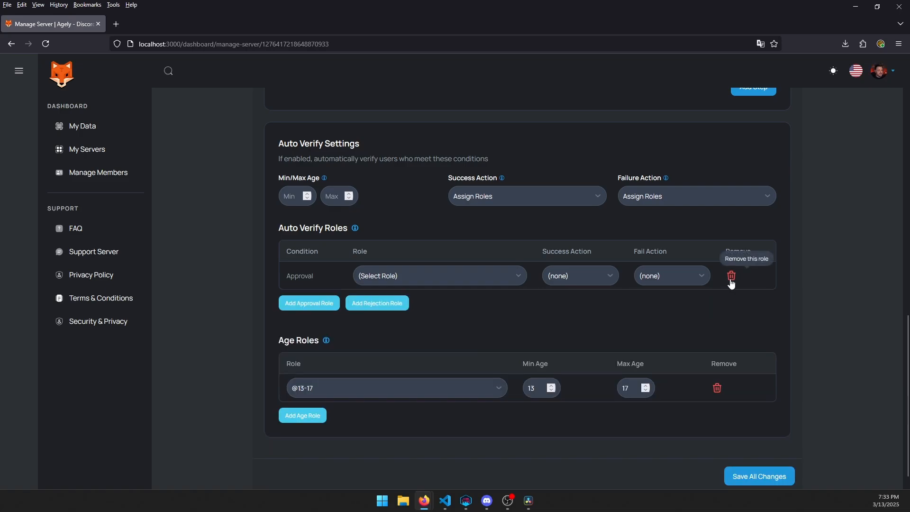
click(731, 281)
scroll(761, 306, up, 15)
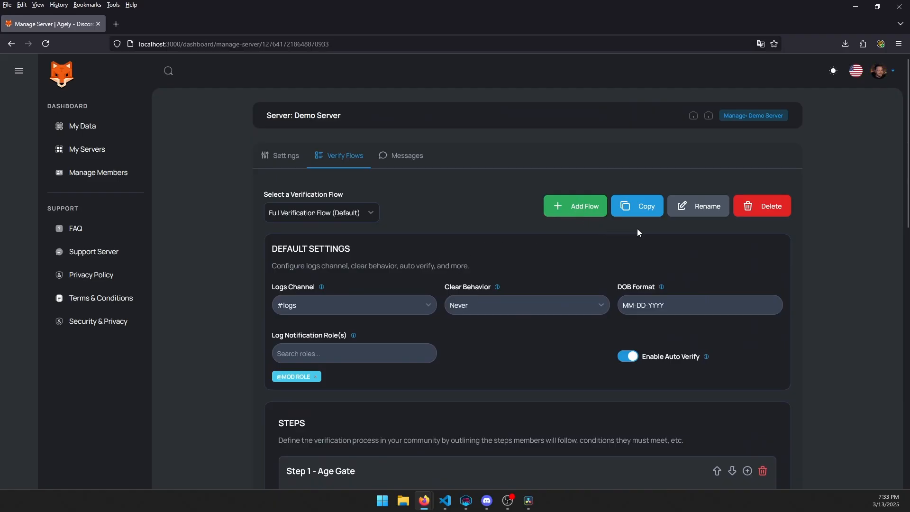
click(707, 210)
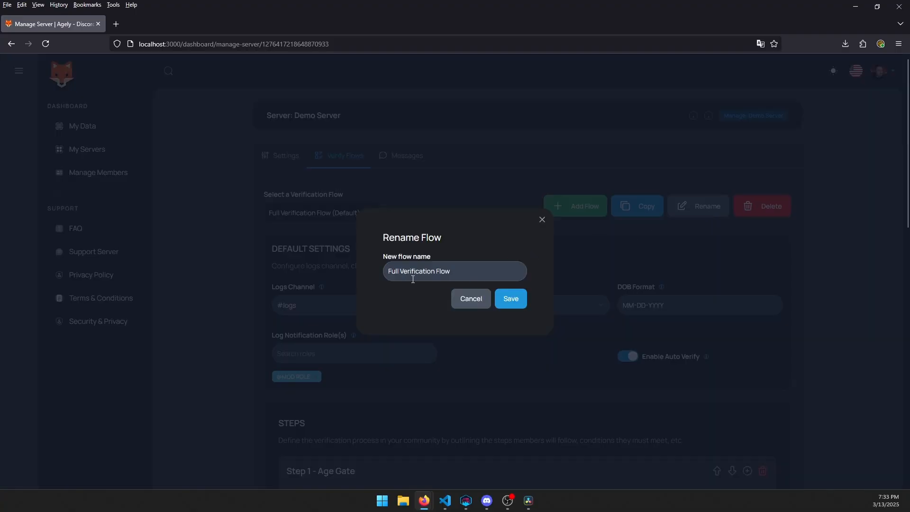
click(477, 302)
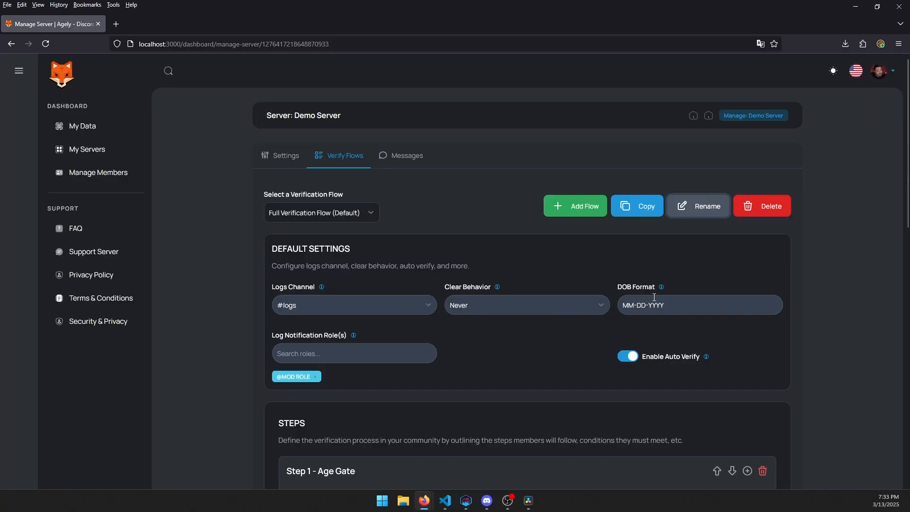
Add a condition to the Age Gate step that applies Kick to ages 0 to 12
scroll(636, 295, down, 1)
scroll(414, 269, down, 3)
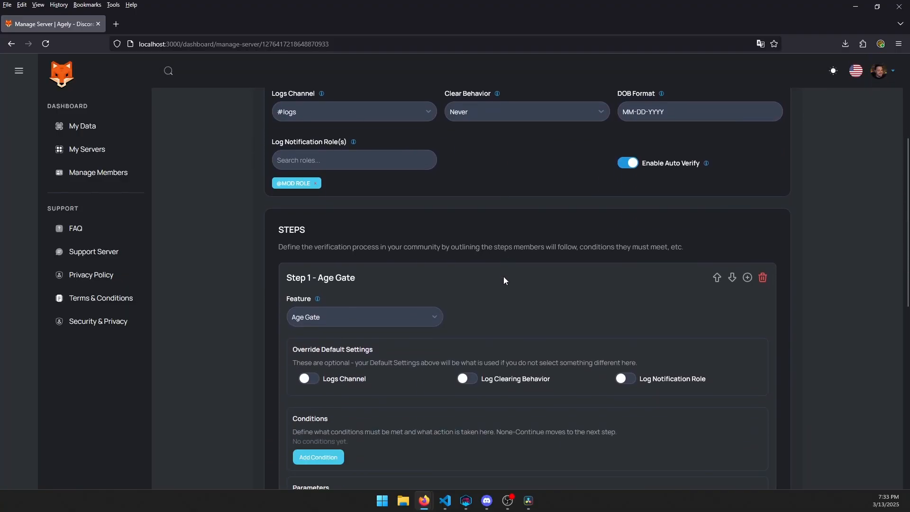
scroll(415, 317, down, 2)
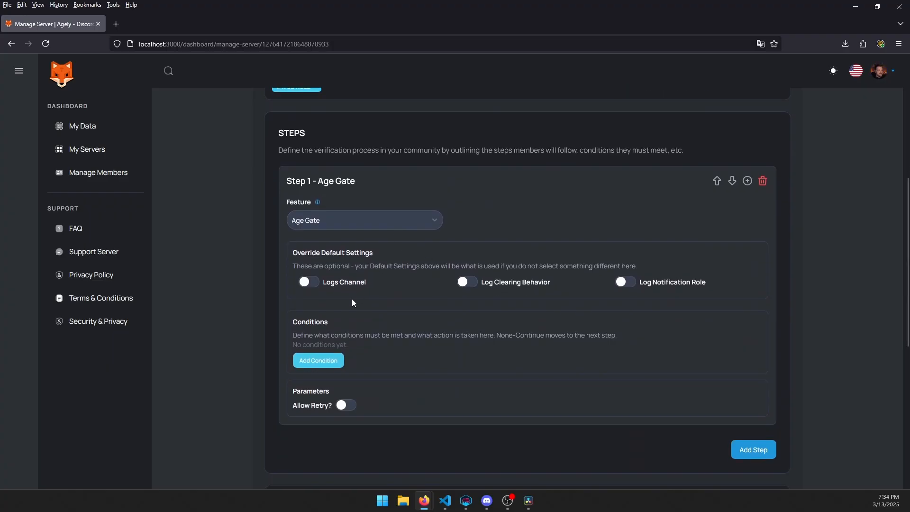
click(328, 361)
click(334, 374)
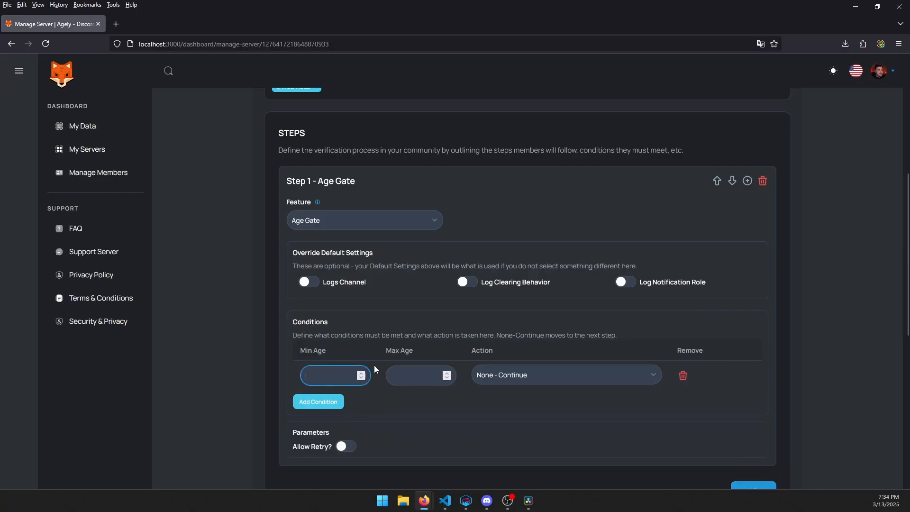
text(0)
key(Tab)
text(12)
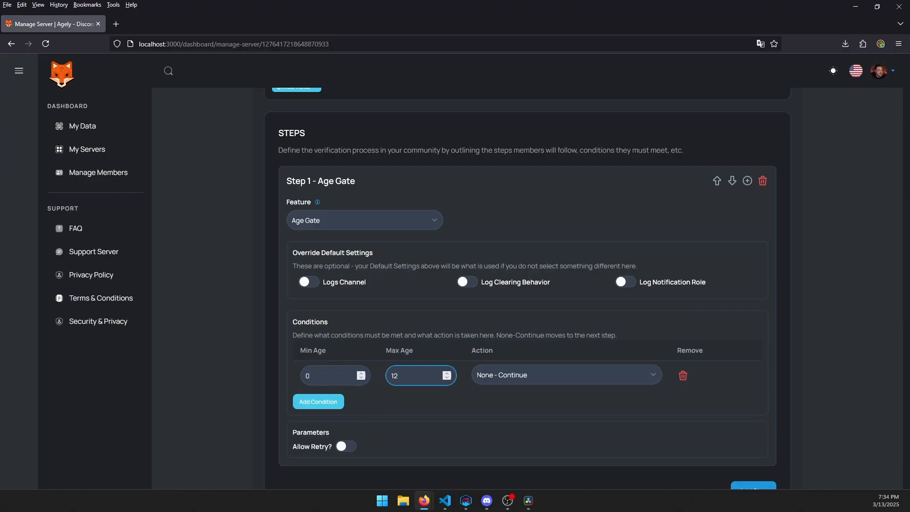
click(503, 375)
click(508, 418)
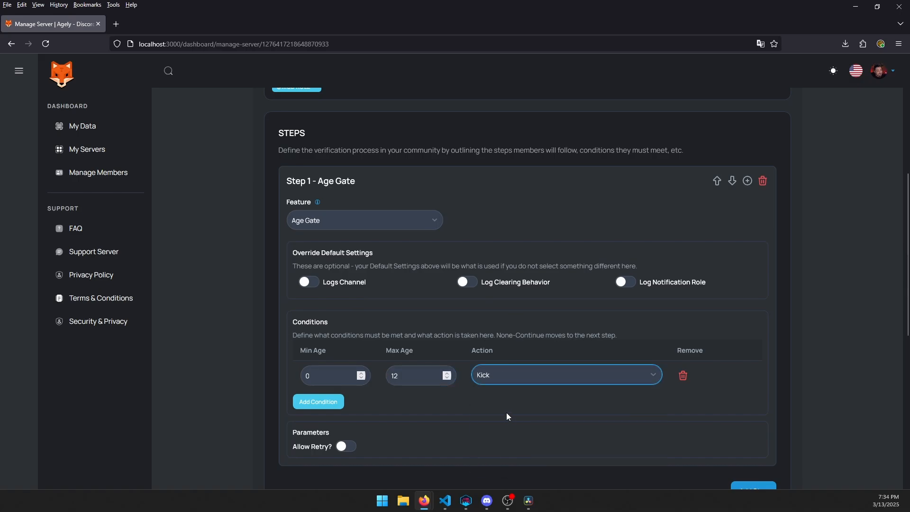
Add a second Age Gate condition with minimum age 13 and None - Continue, and enable Allow Retry for the step
click(332, 402)
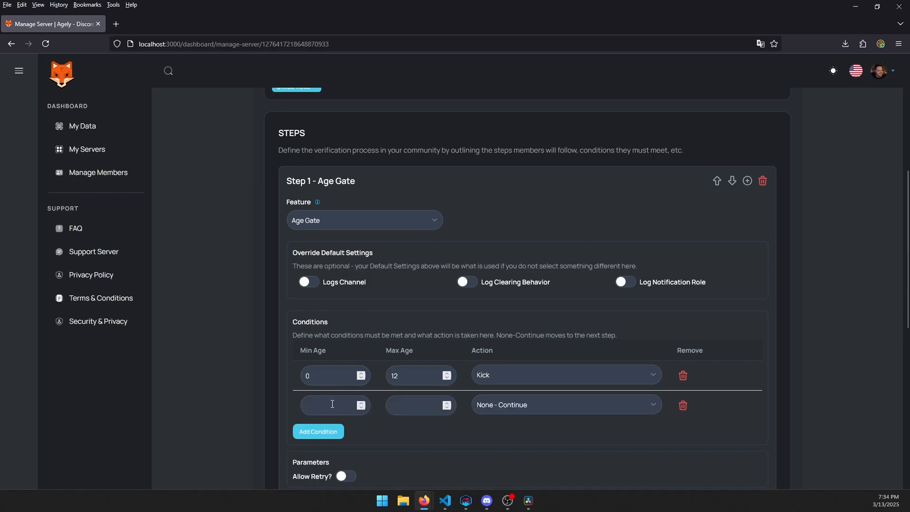
click(343, 405)
text(13)
key(Tab)
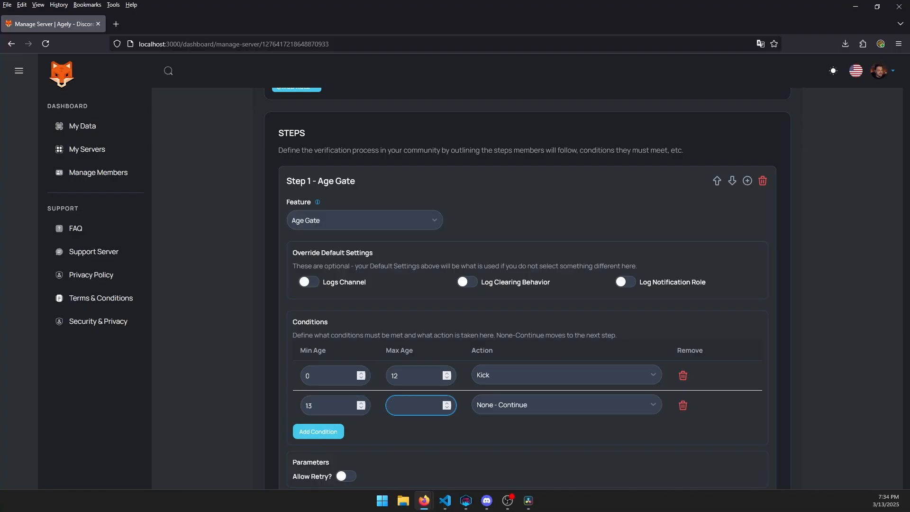
scroll(511, 417, down, 2)
click(514, 360)
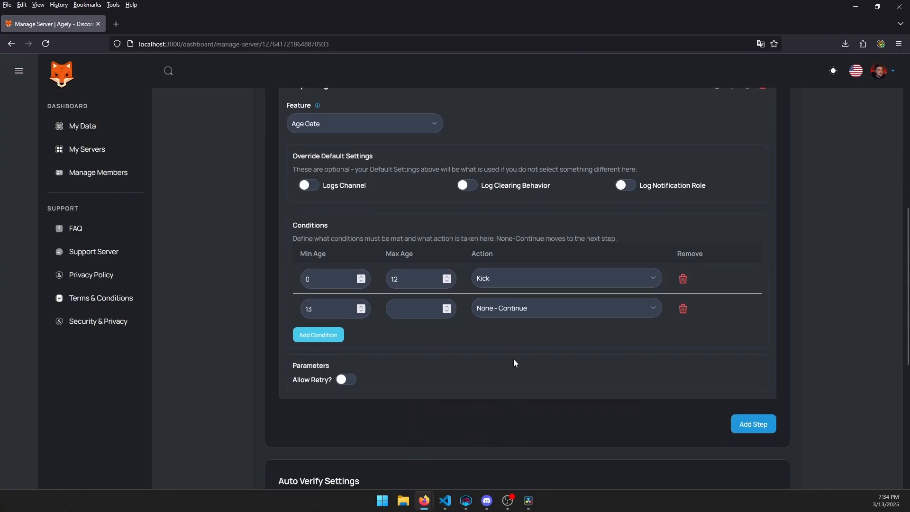
click(348, 380)
Add a second step to the flow with Age Estimation as its feature
click(753, 424)
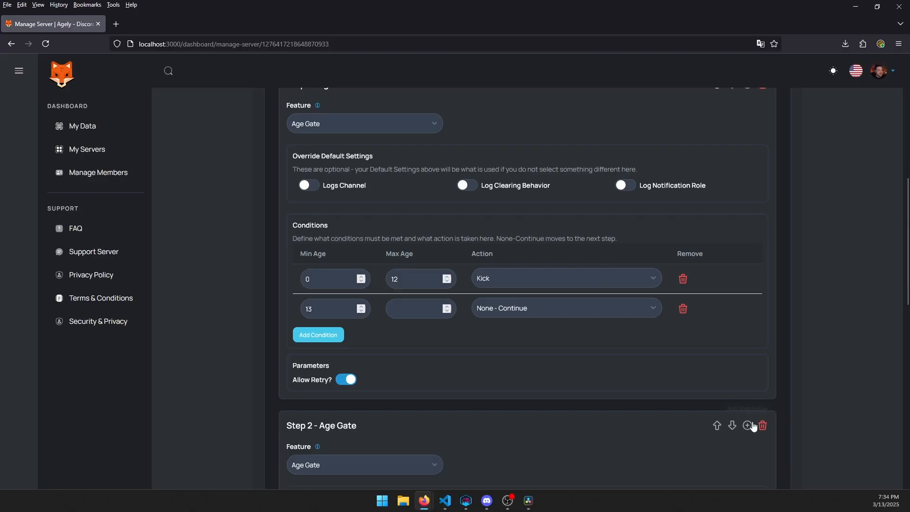
scroll(690, 405, down, 6)
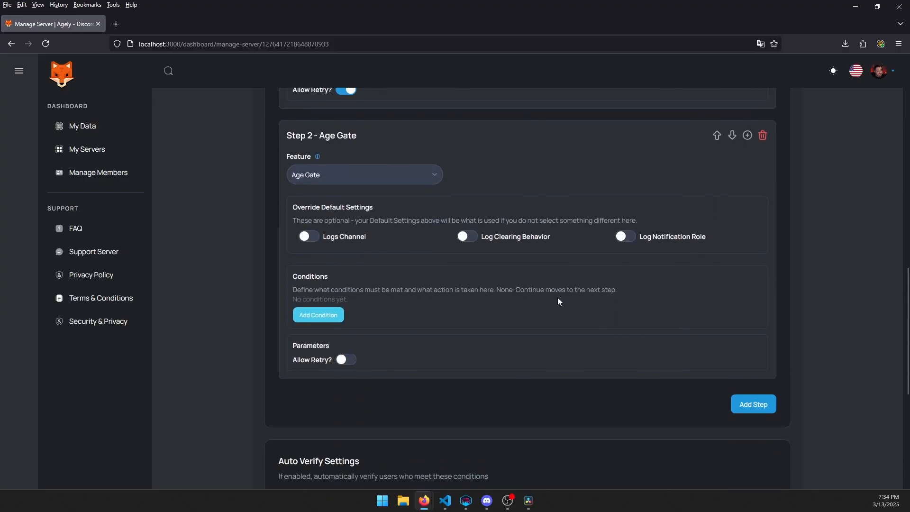
click(376, 181)
click(366, 206)
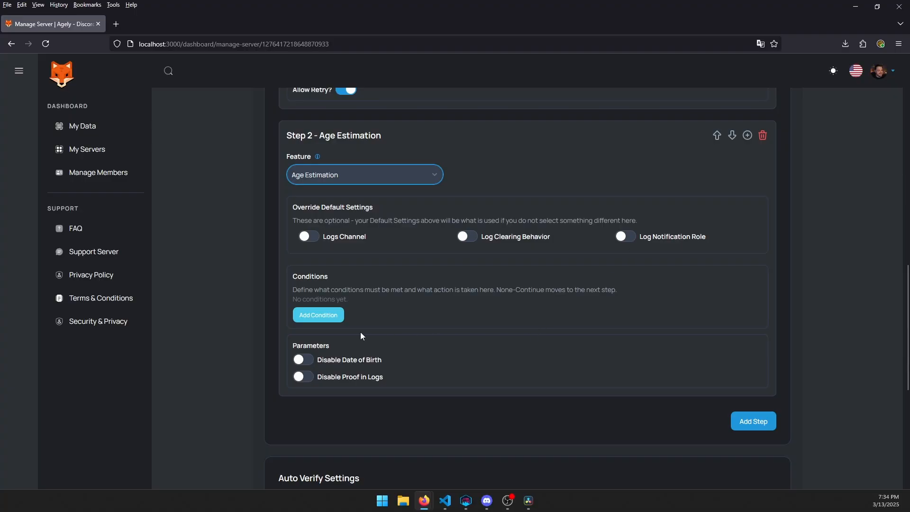
Add a condition to the Age Estimation step for ages 13 to 17 with the action End Early (Success)
click(320, 317)
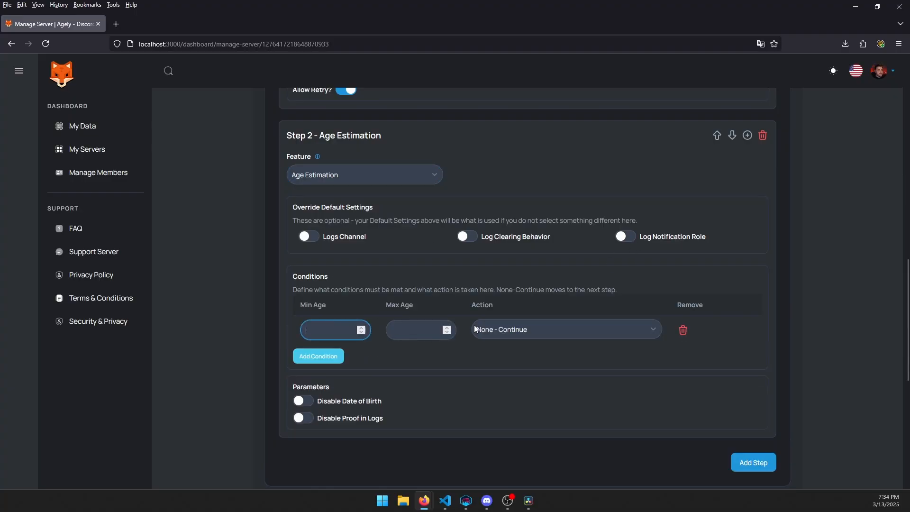
text(13)
key(Tab)
text(17)
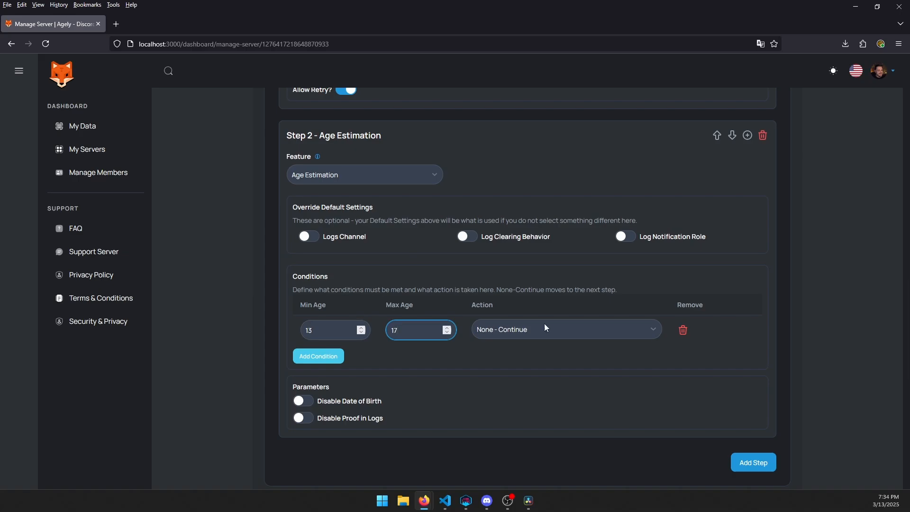
click(571, 329)
click(538, 408)
click(538, 379)
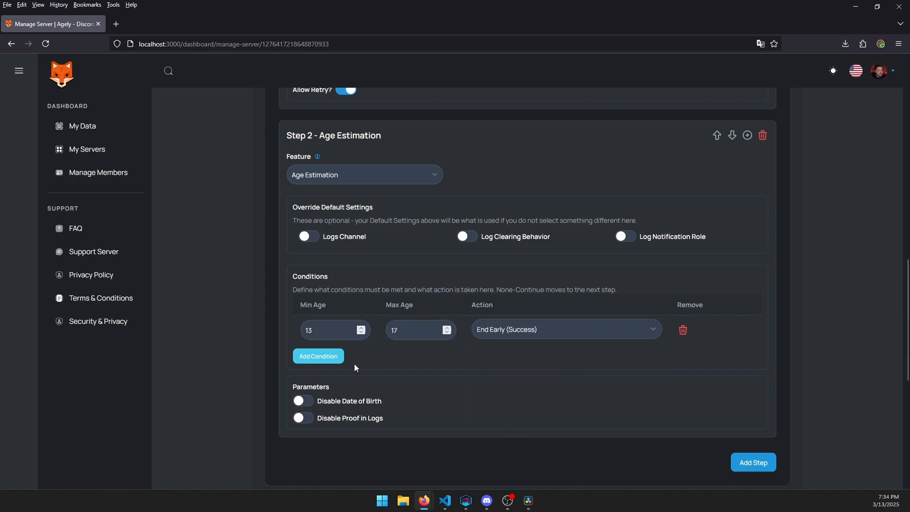
Add a second Age Estimation condition for ages 18 to 29 with the action None - Continue
click(324, 363)
click(326, 360)
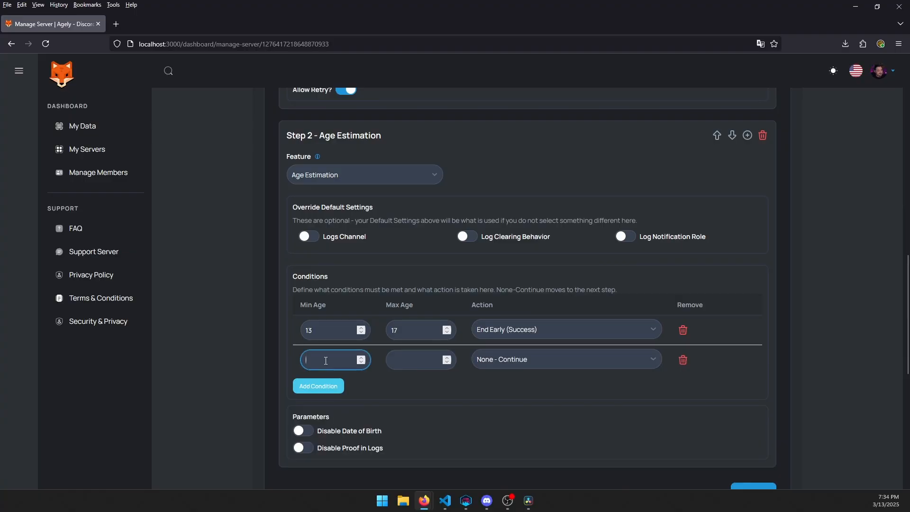
text(18)
key(Tab)
text(29)
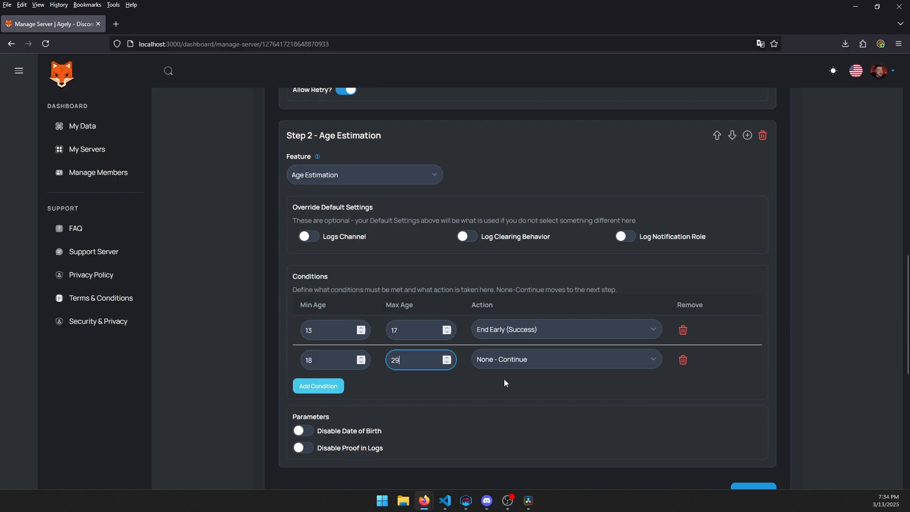
click(514, 365)
click(512, 377)
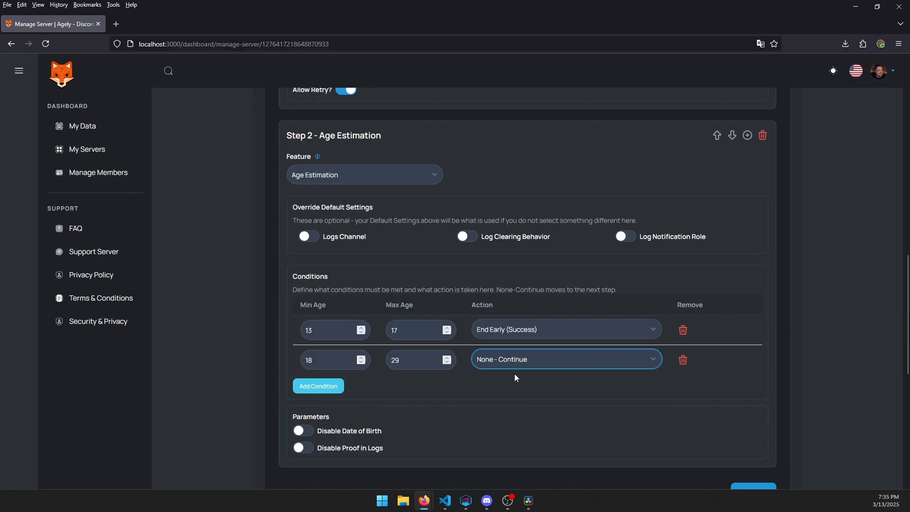
Add a third Age Estimation condition with minimum age 30 and the action End Early (Success)
click(316, 386)
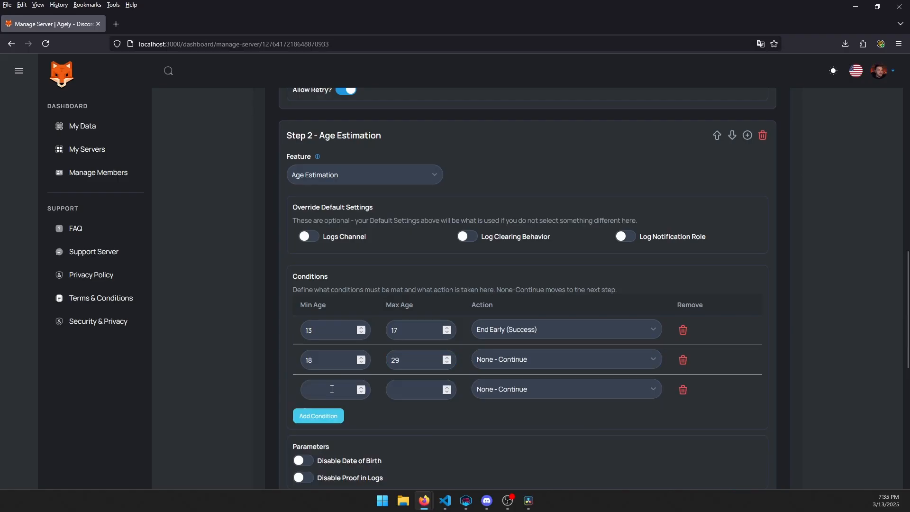
text(30)
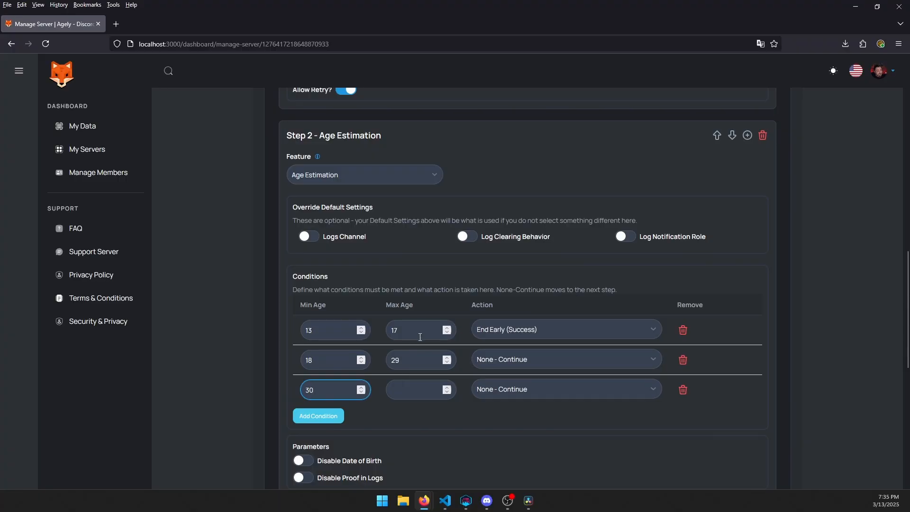
click(516, 388)
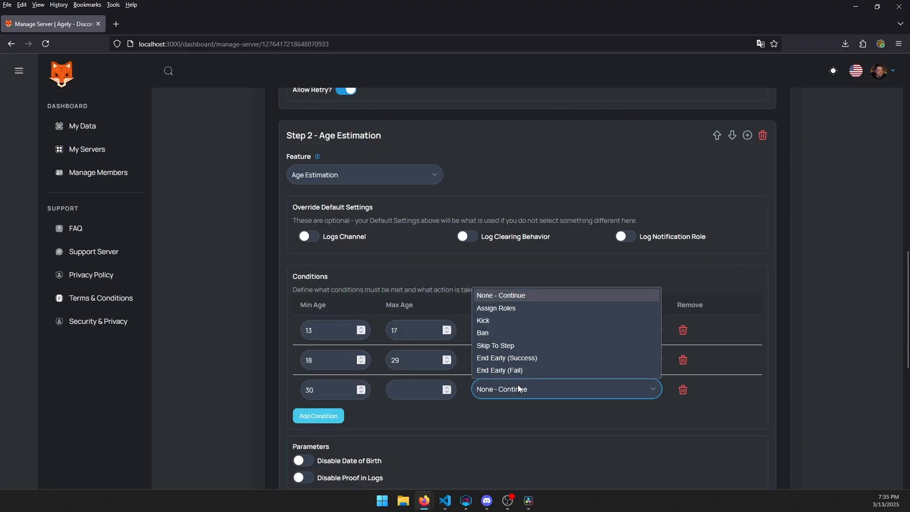
click(524, 361)
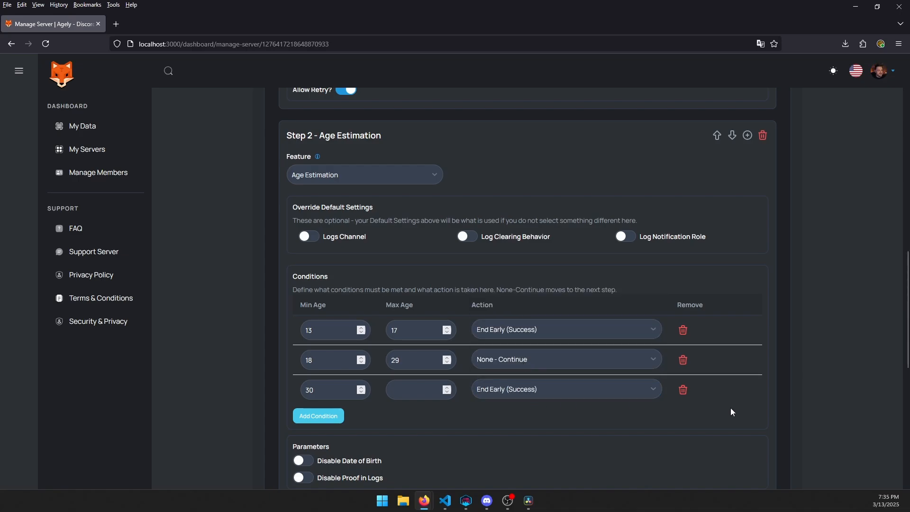
Add a third step to the flow and give it a condition with minimum age 18
scroll(740, 402, down, 1)
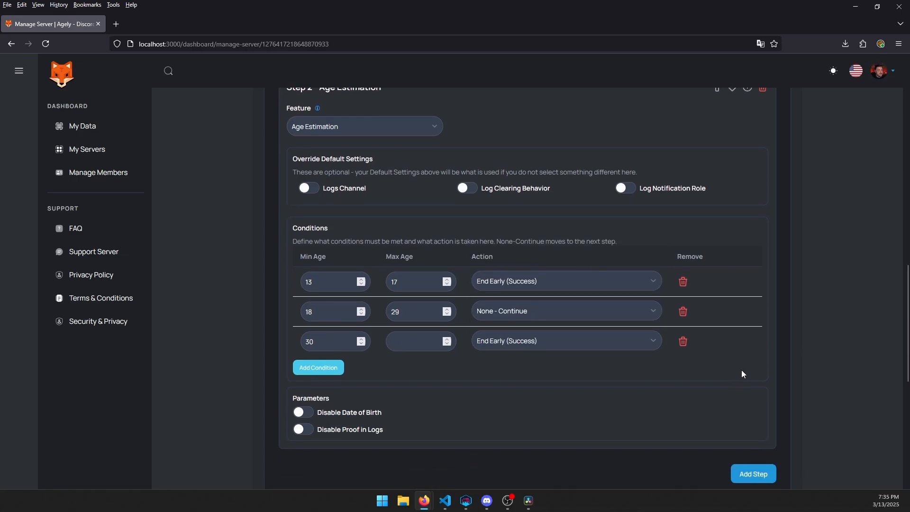
click(761, 475)
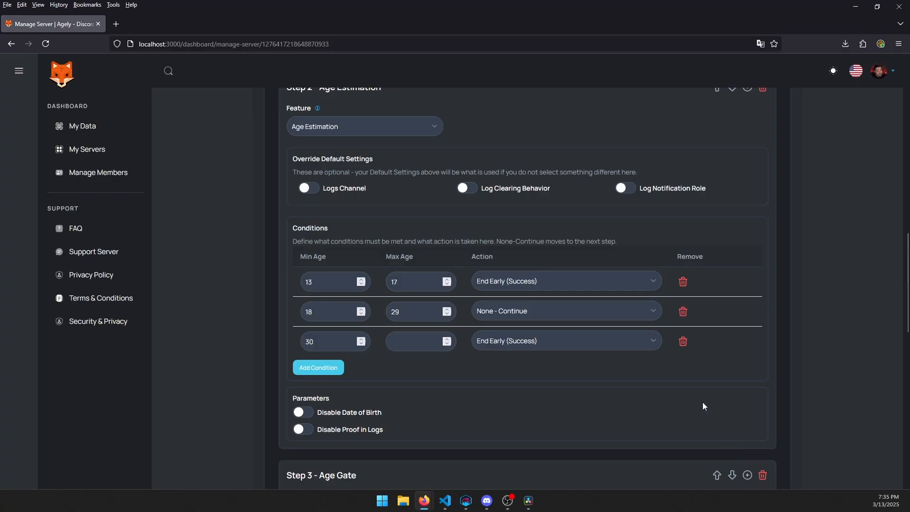
scroll(702, 402, down, 4)
scroll(685, 385, down, 4)
scroll(671, 378, up, 3)
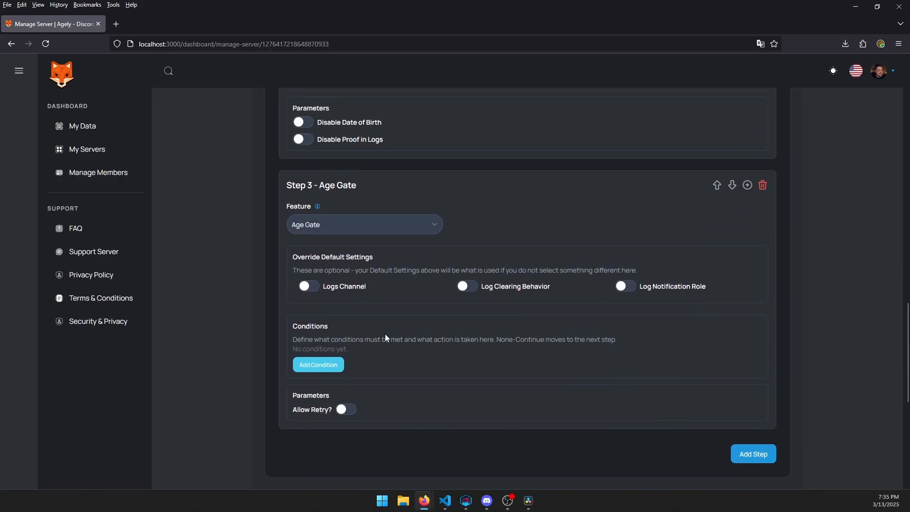
click(318, 365)
text(18)
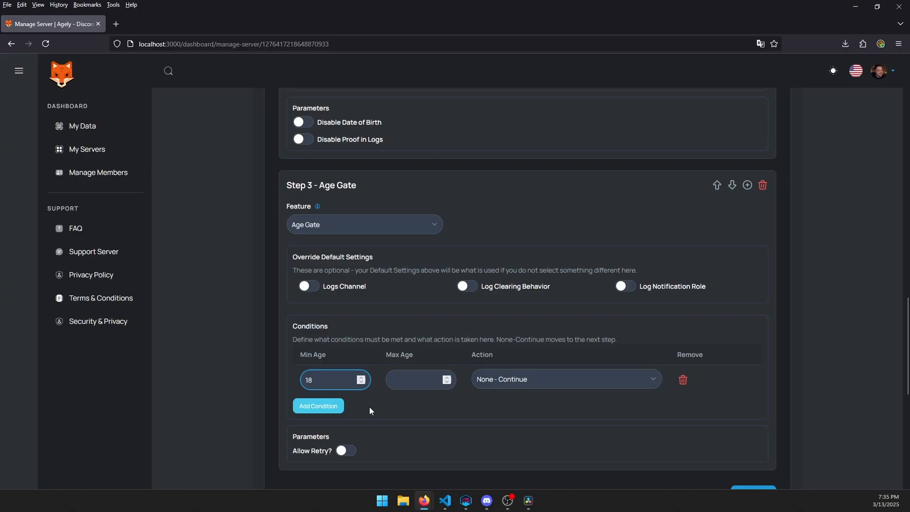
Change step 3's feature to ID Validation and require both the prior-selfie face match and the date of birth match on the ID
scroll(366, 413, down, 1)
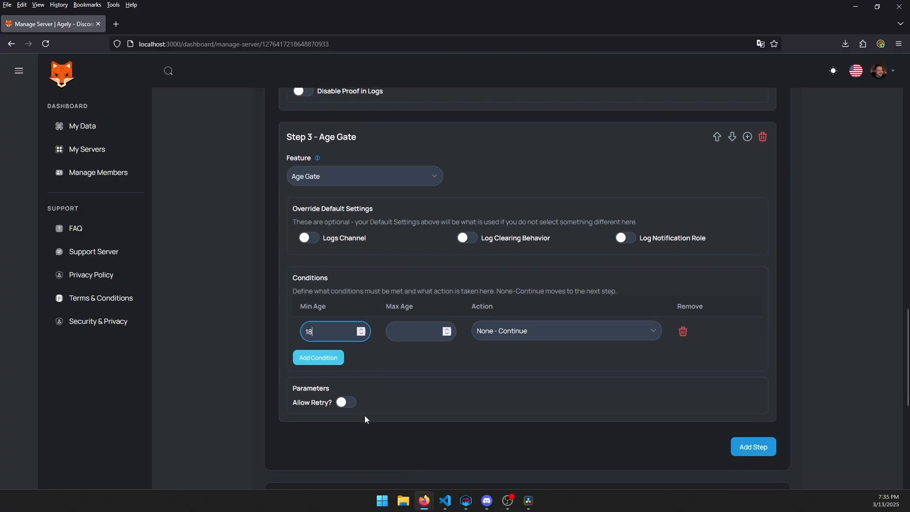
click(339, 177)
click(337, 219)
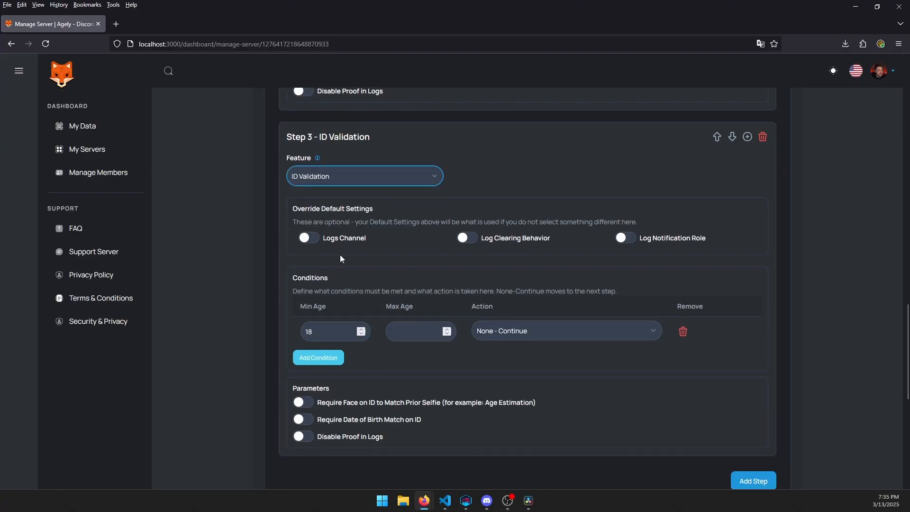
click(303, 425)
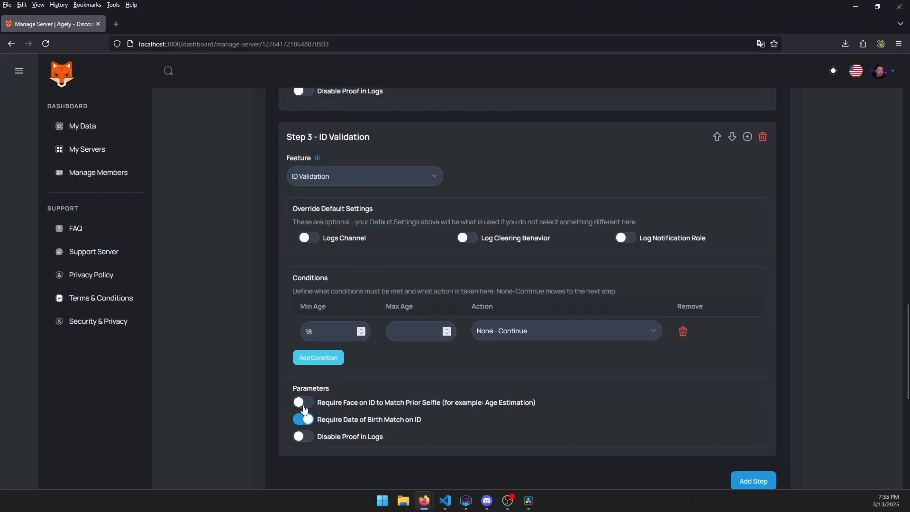
click(303, 403)
Choose None - Continue as the action for the ID Validation condition, leaving its maximum age empty
click(410, 329)
click(487, 330)
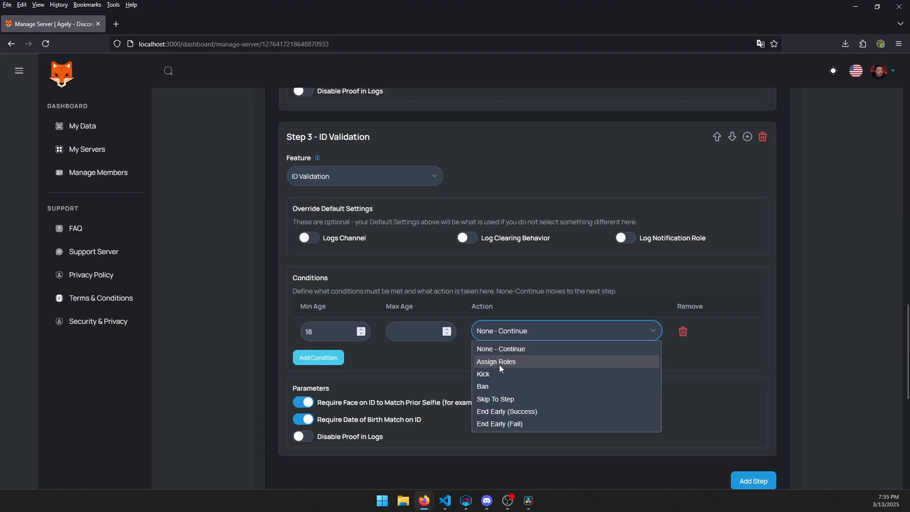
click(504, 350)
click(534, 360)
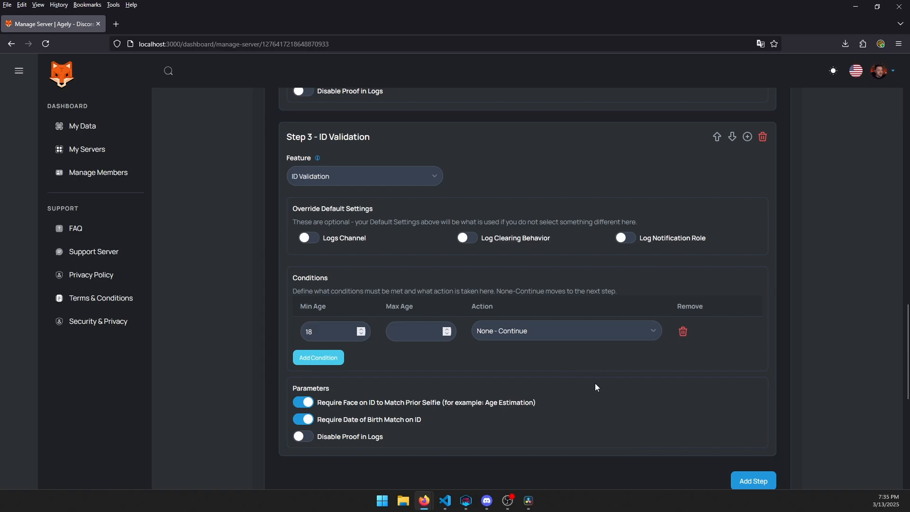
Set the minimum age in the flow's Auto Verify Settings to 13
scroll(595, 385, down, 6)
click(289, 300)
text(13)
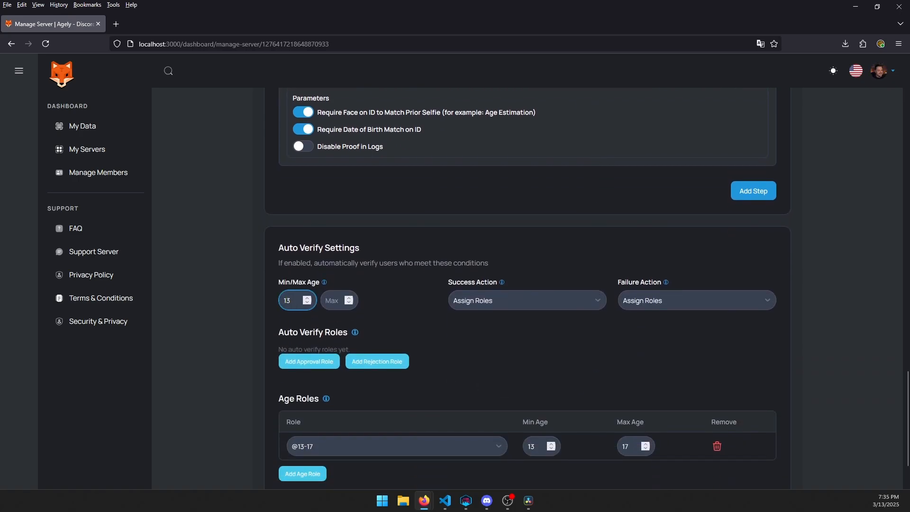
click(576, 257)
scroll(605, 291, down, 2)
click(315, 287)
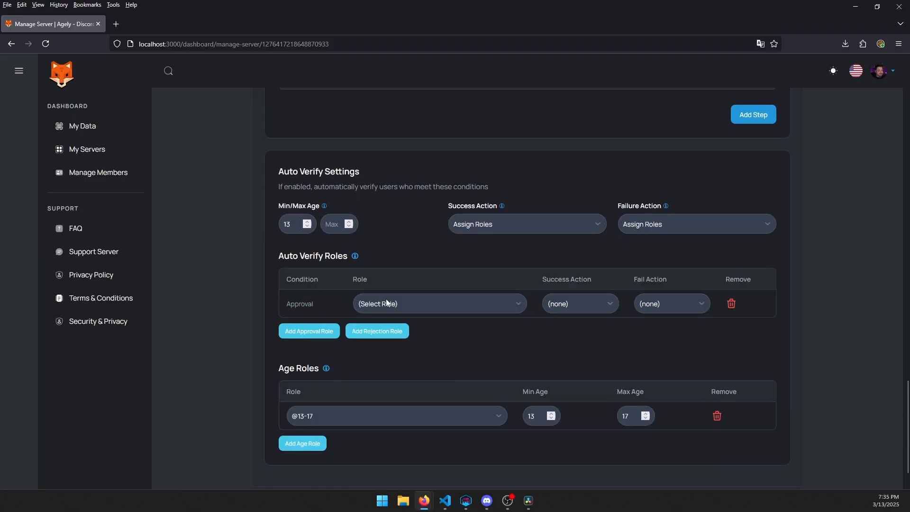
click(386, 304)
click(395, 360)
click(582, 303)
click(572, 335)
click(672, 304)
click(656, 347)
click(360, 334)
click(380, 333)
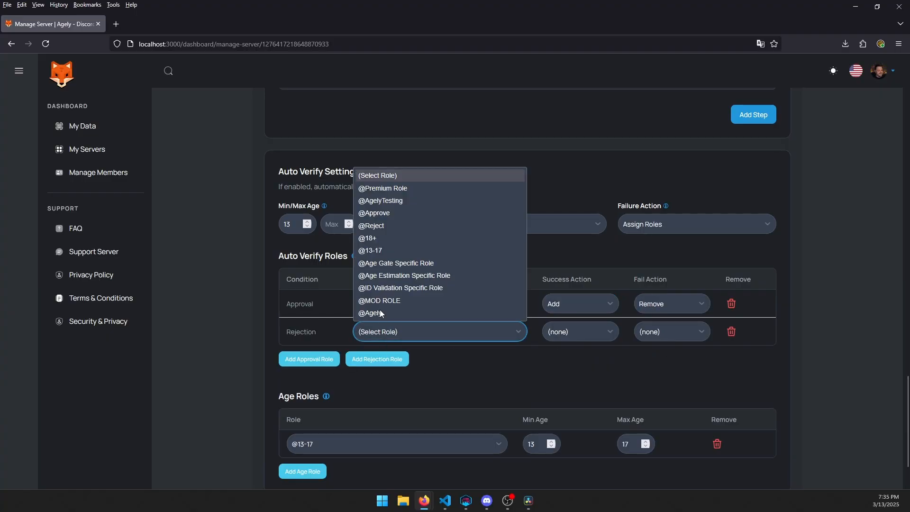
click(374, 226)
click(554, 330)
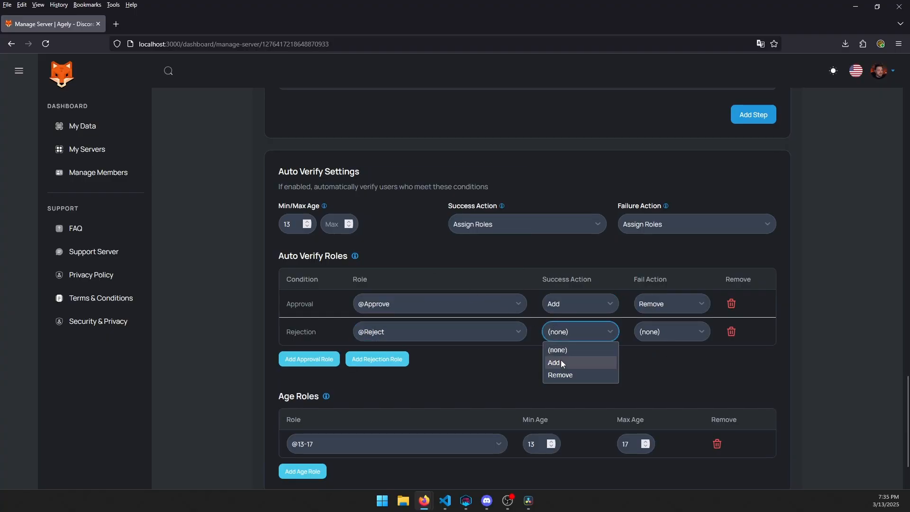
click(565, 376)
click(673, 331)
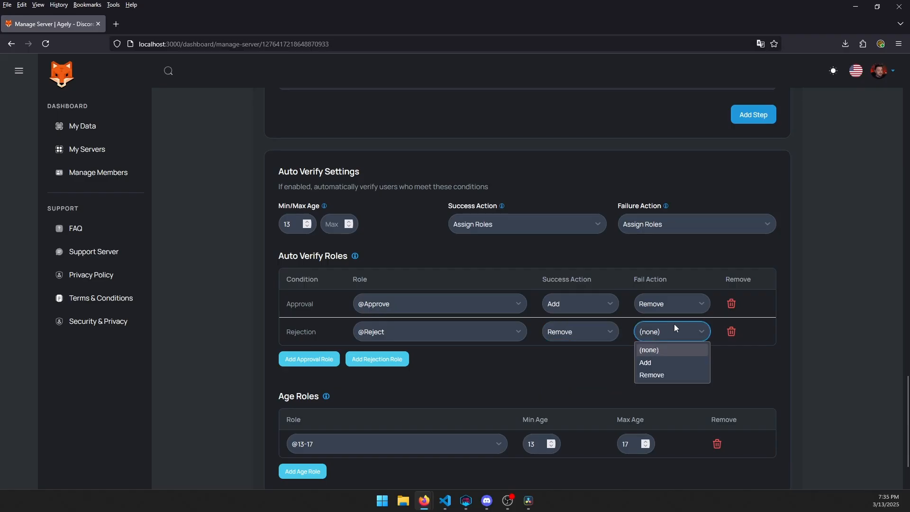
click(657, 363)
scroll(387, 385, down, 2)
click(320, 397)
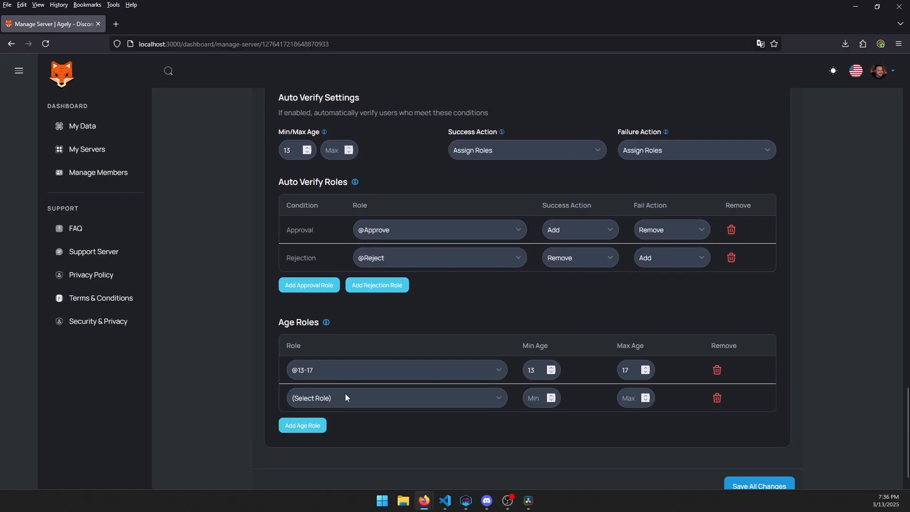
click(346, 397)
click(313, 305)
click(535, 398)
text(18)
scroll(754, 440, down, 1)
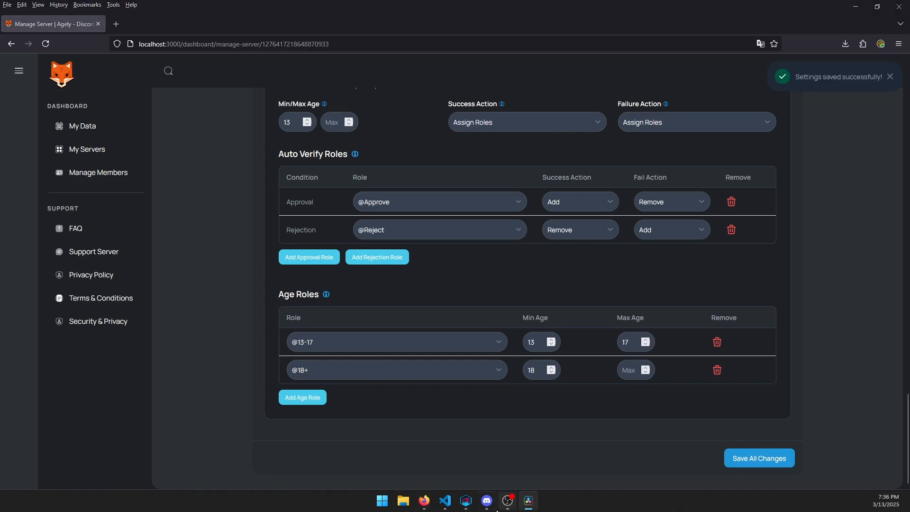
Switch to Discord and, in the Chat bot channel, run AgelyTesting's /send with template Start Verification, channel #verify and workflow Full Verification Flow
click(487, 500)
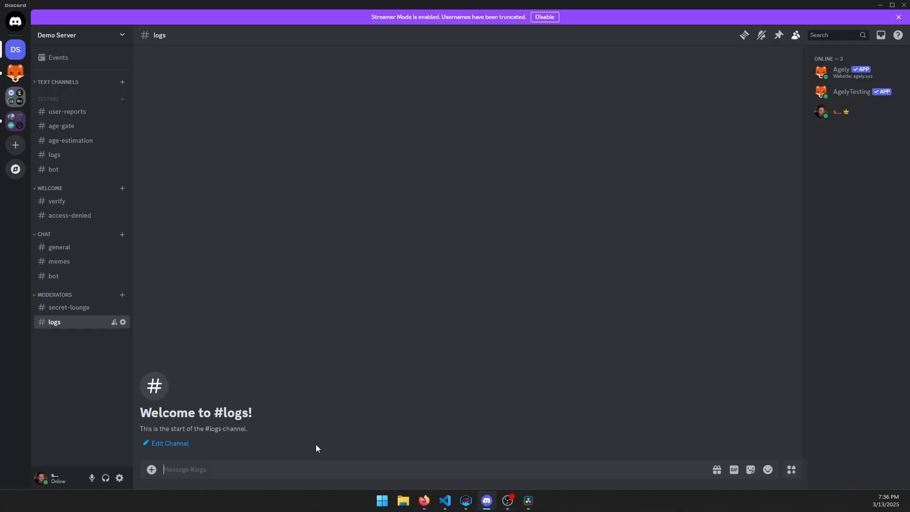
click(86, 277)
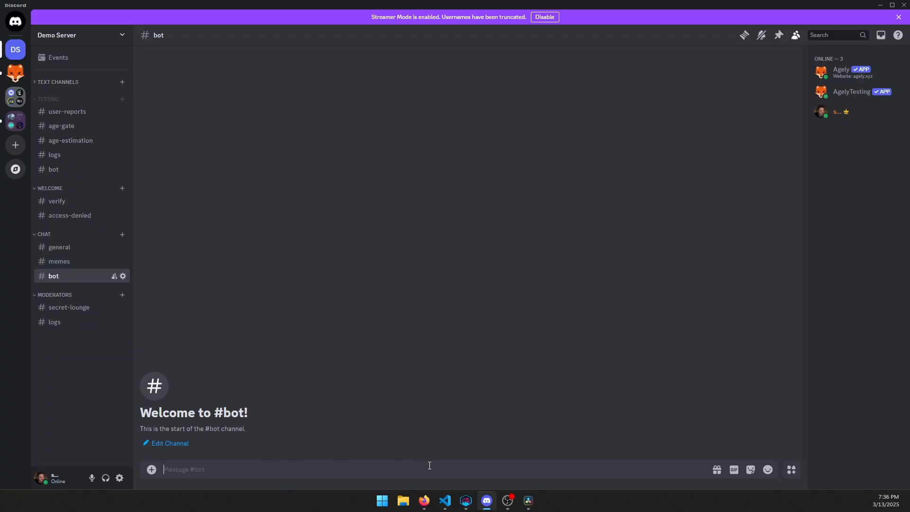
text(/send)
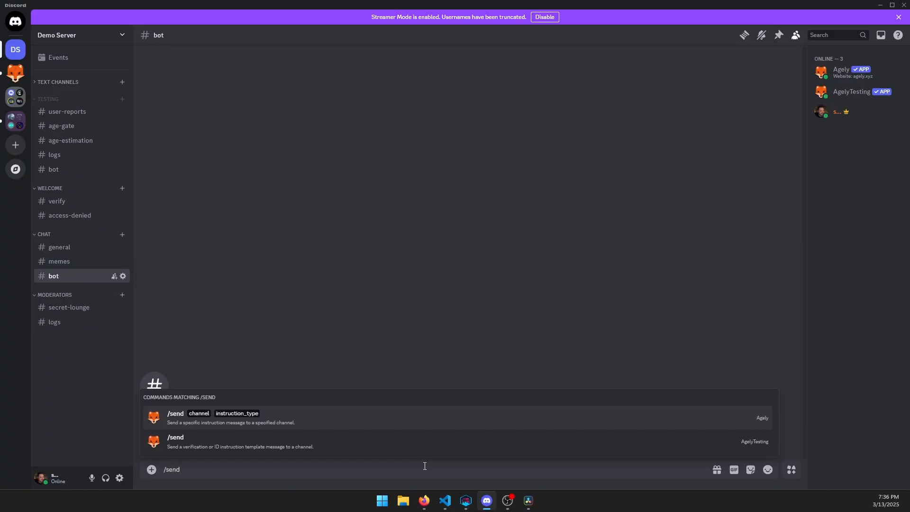
click(412, 442)
click(227, 401)
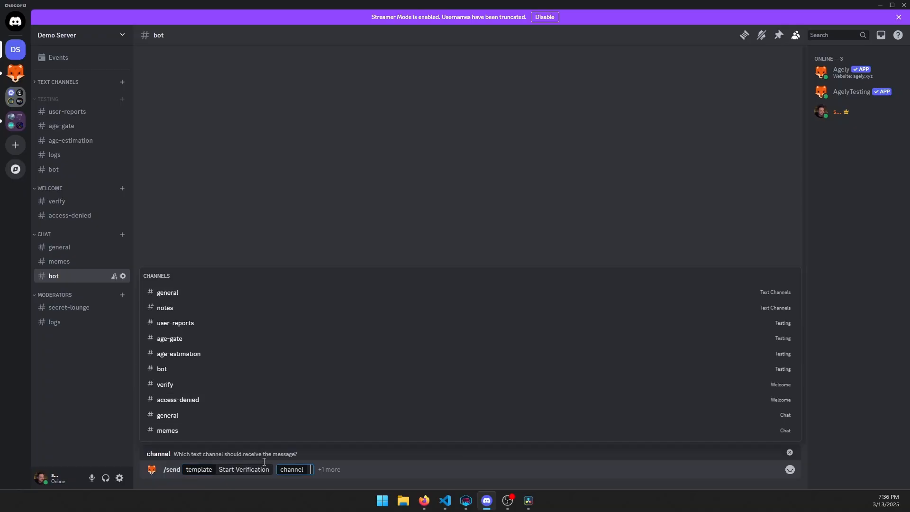
click(213, 385)
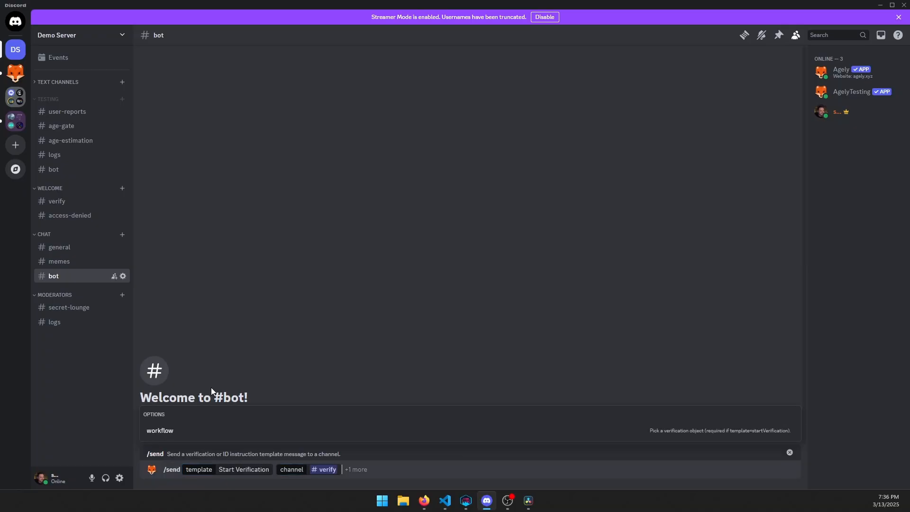
click(271, 434)
click(280, 435)
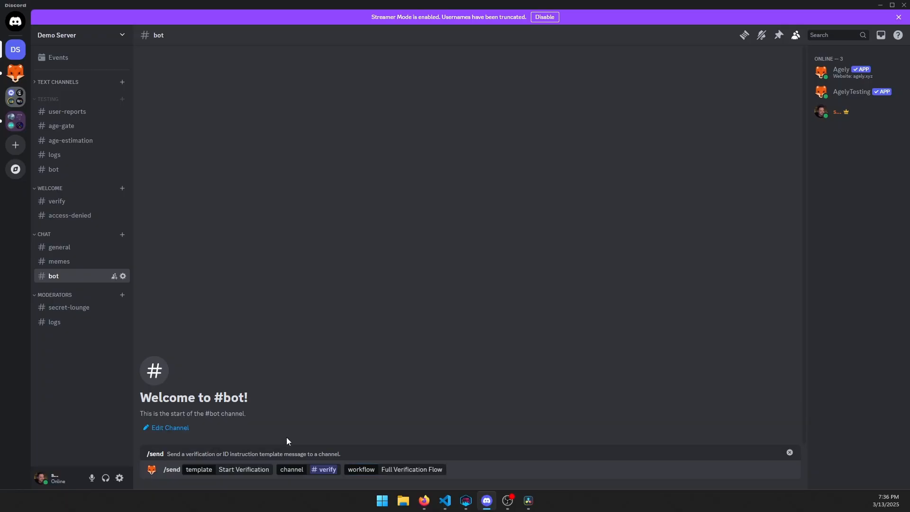
key(Return)
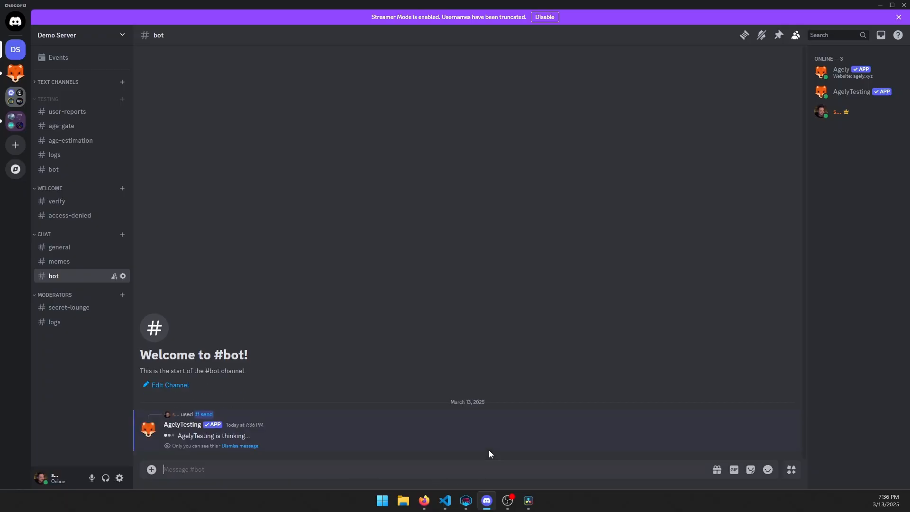
Open the verify channel and run AgelyTesting's /verify command there
click(72, 202)
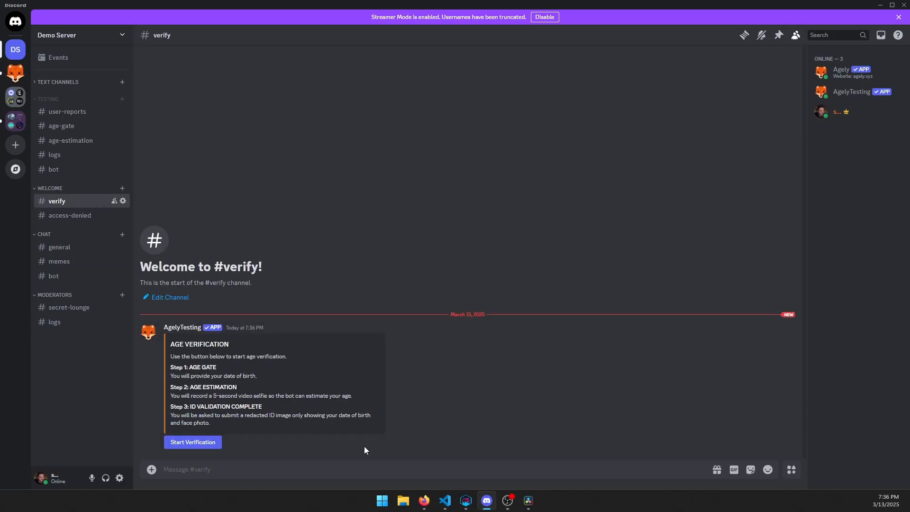
text(/verify)
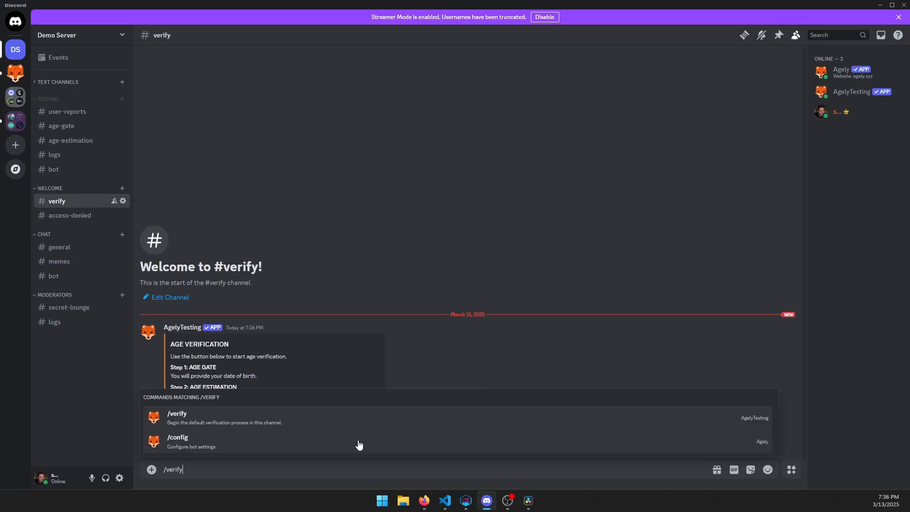
click(378, 417)
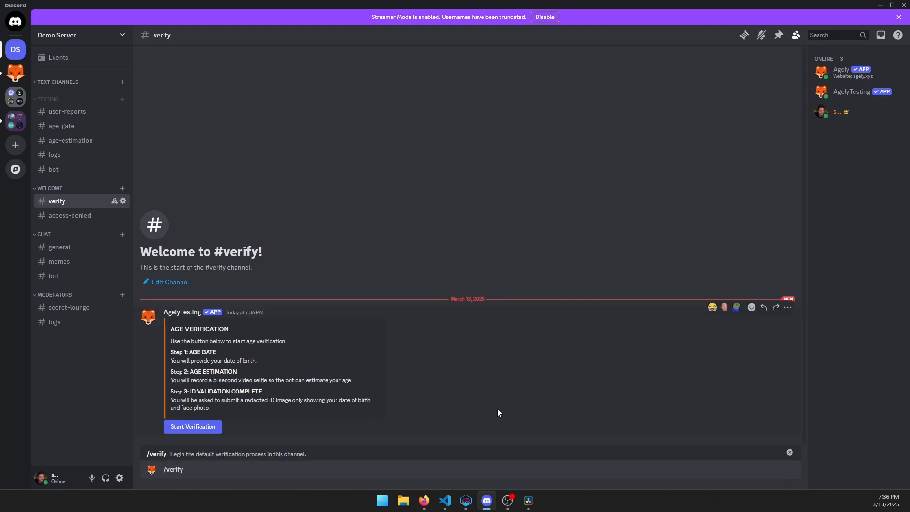
key(Return)
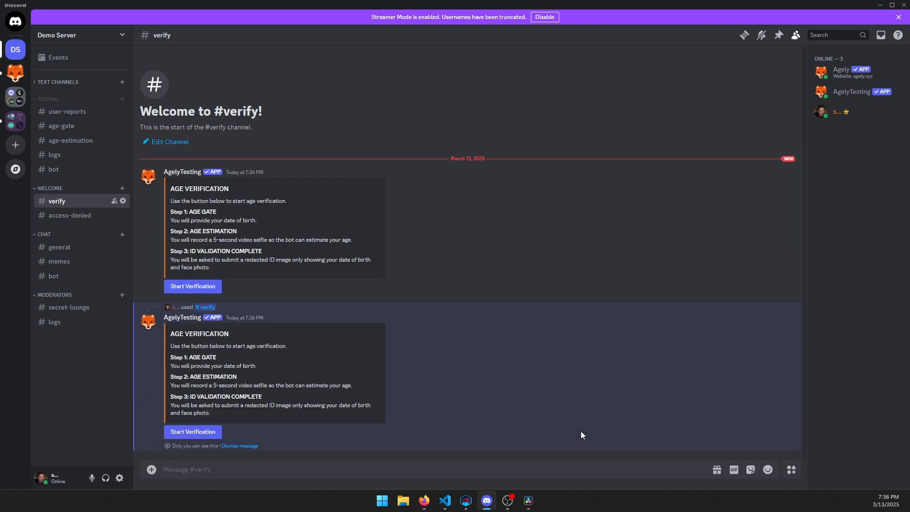
key(alt+Tab)
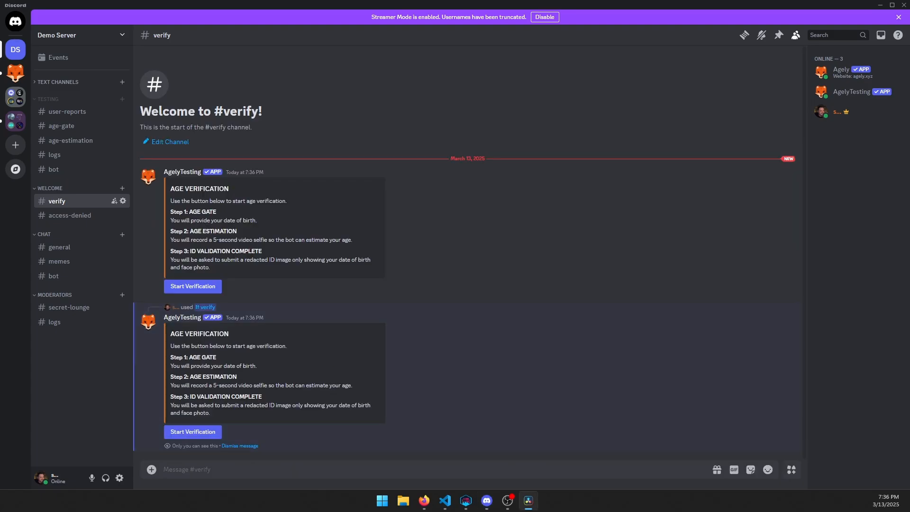